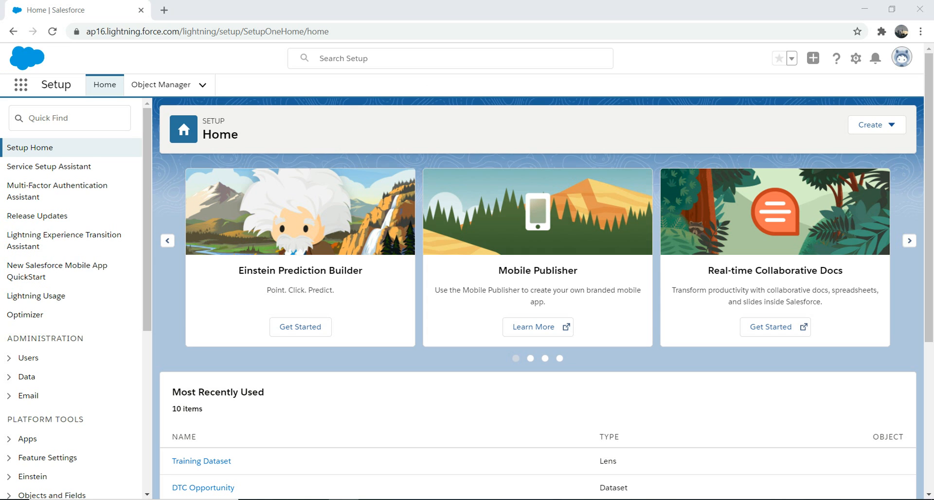
# Open the Training Dataset dashboard from Analytics Studio in edit mode.
pyautogui.click(20, 85)
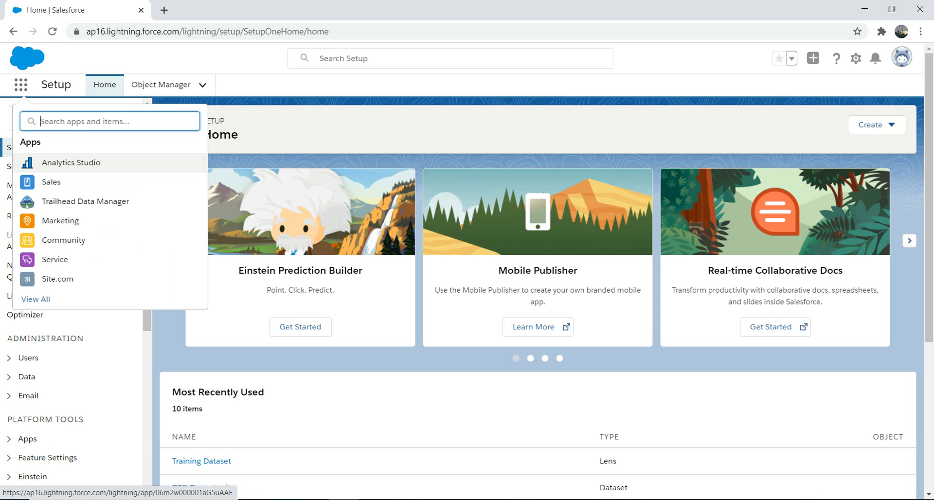
pyautogui.click(71, 162)
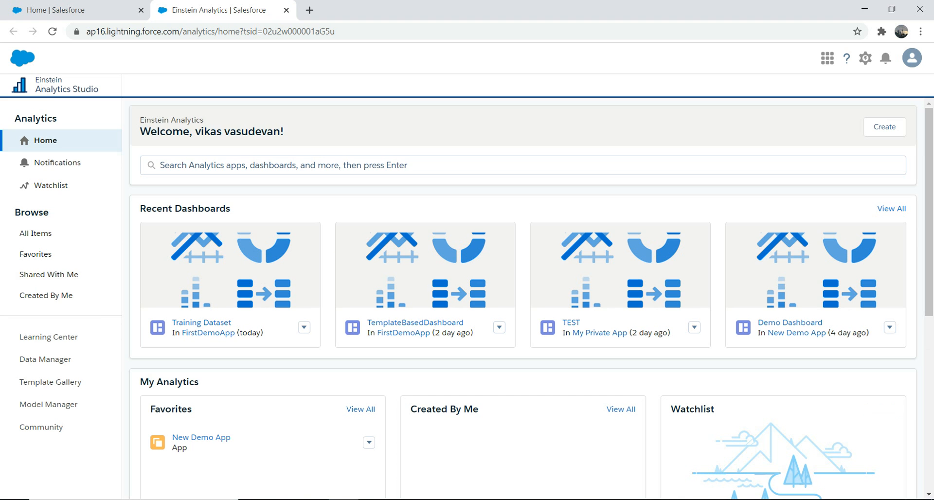
pyautogui.moveTo(928, 211); pyautogui.dragTo(928, 262)
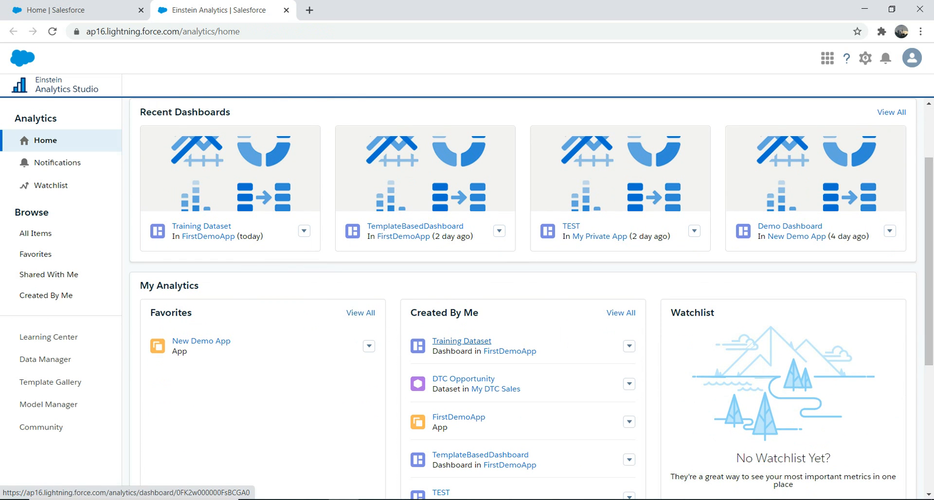
pyautogui.click(461, 341)
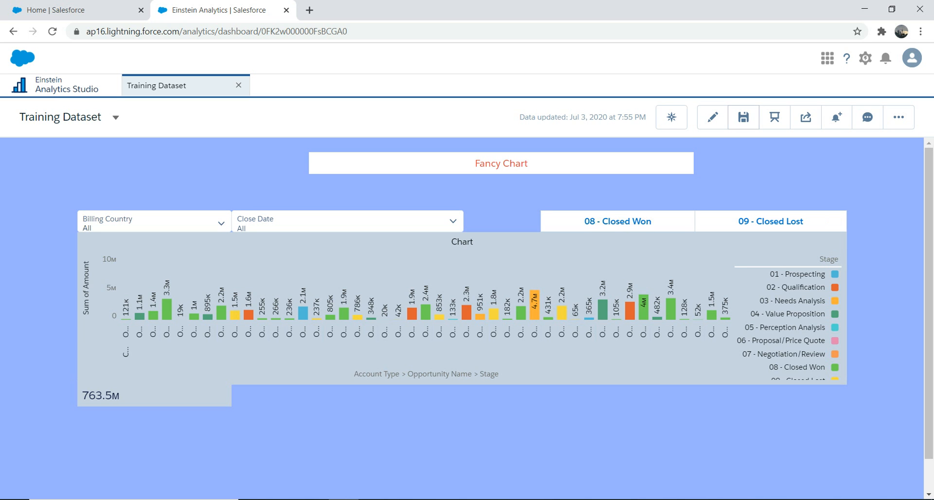
pyautogui.click(713, 117)
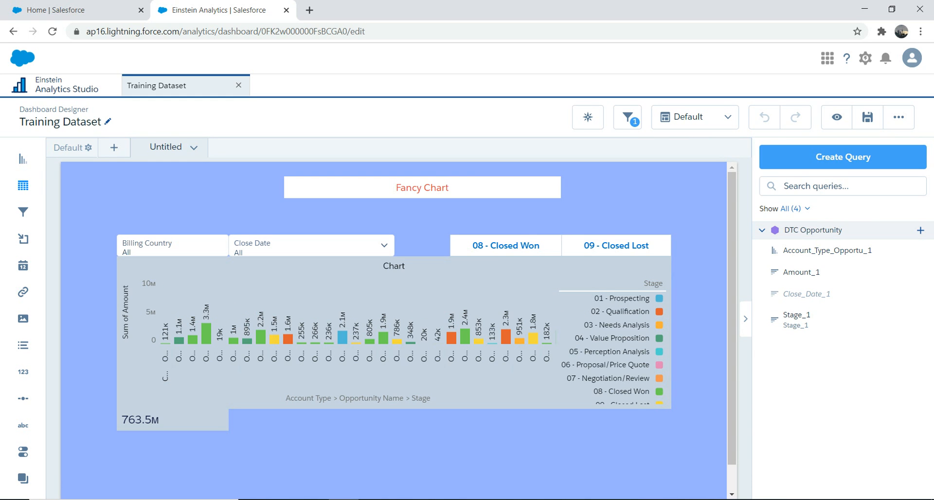
# Add a table widget below the total amount number, using Sum of Amount as its only measure instead of Count of Rows.
pyautogui.moveTo(23, 186); pyautogui.dragTo(152, 437)
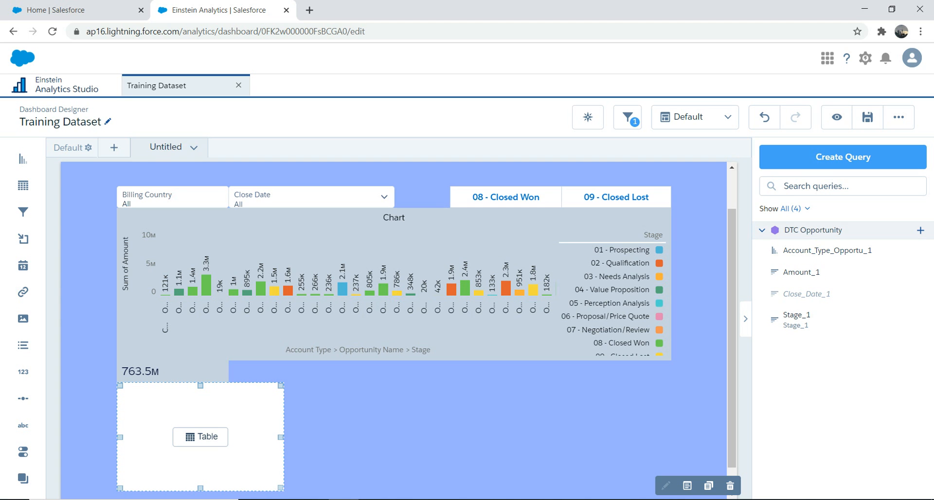
pyautogui.click(201, 436)
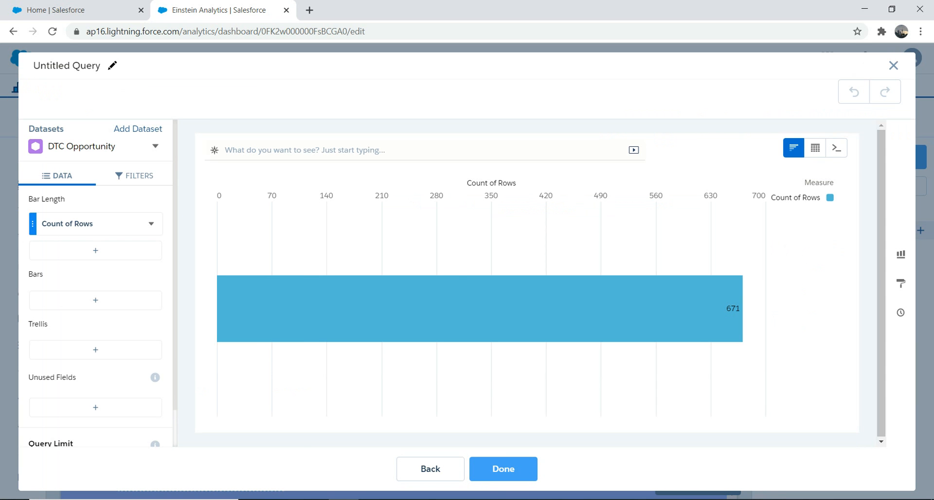
pyautogui.click(95, 250)
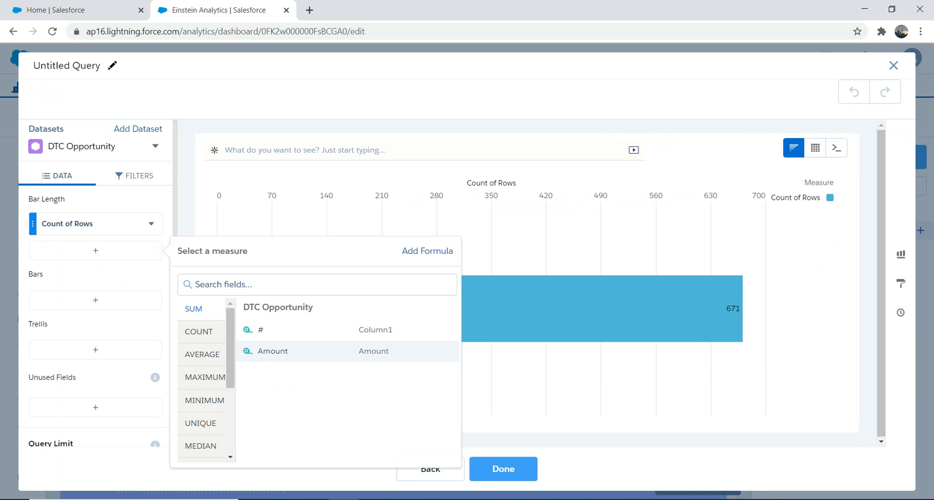
pyautogui.click(272, 351)
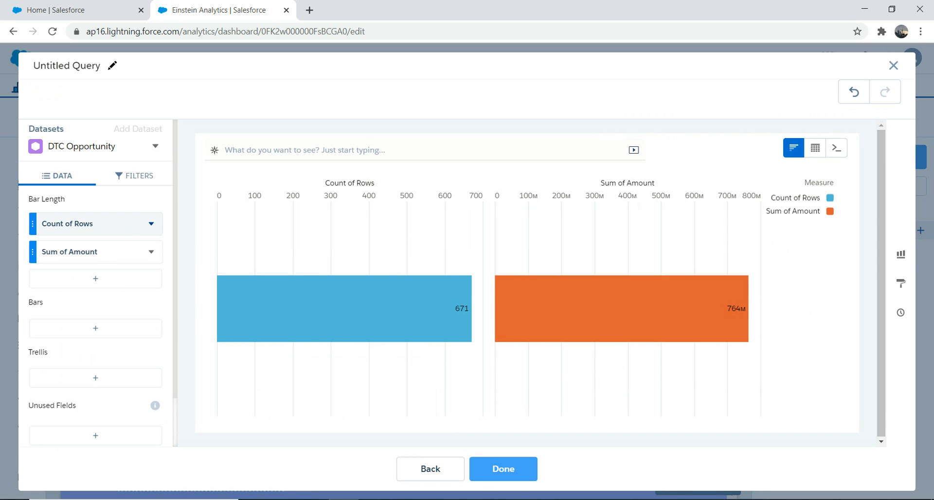
pyautogui.click(152, 224)
pyautogui.click(173, 433)
# Group the table query's bars by Account Name, Account Type and Stage.
pyautogui.click(95, 300)
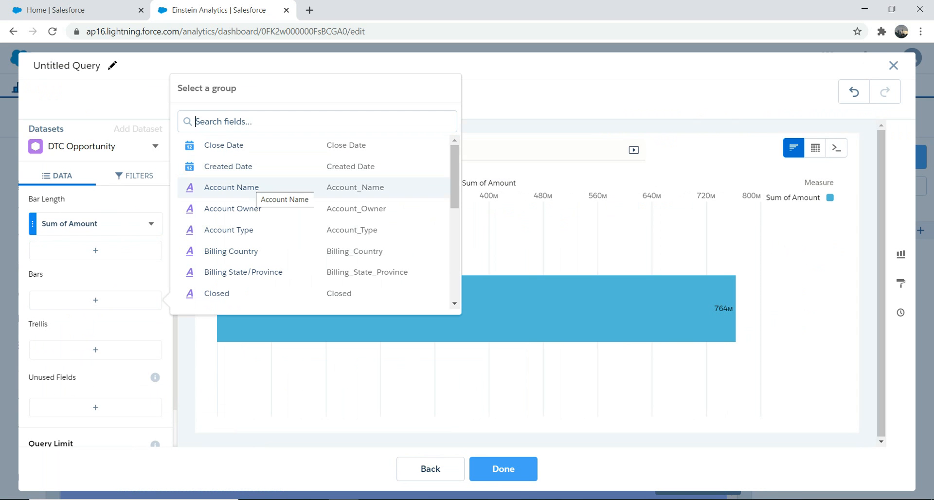
pyautogui.click(232, 187)
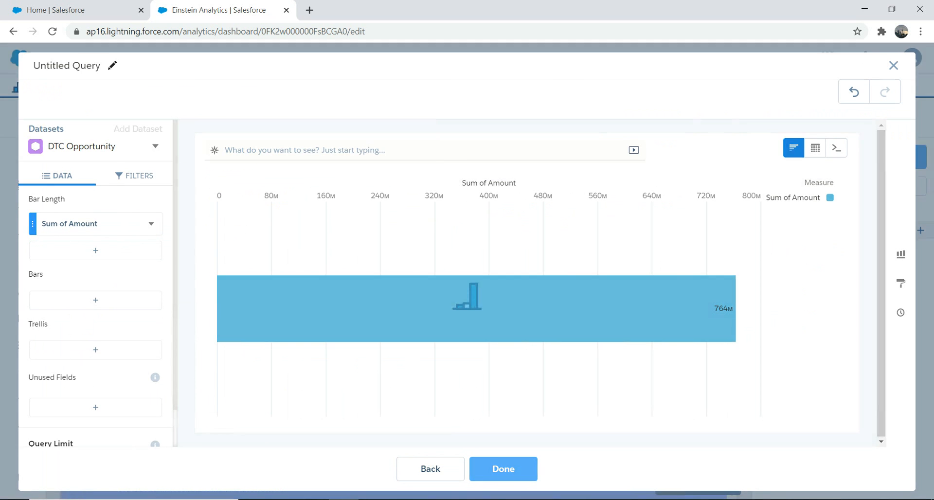
pyautogui.click(95, 325)
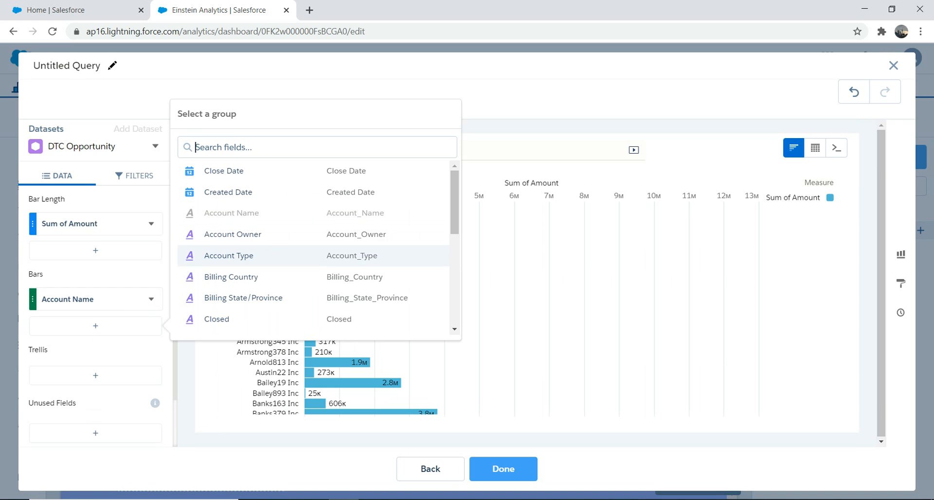
pyautogui.click(228, 256)
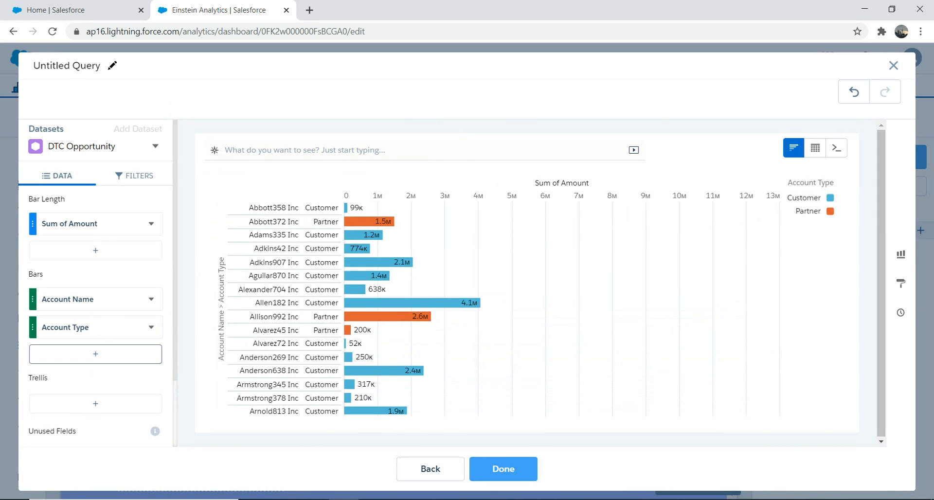
pyautogui.click(95, 353)
pyautogui.scroll(-4, 316, 272)
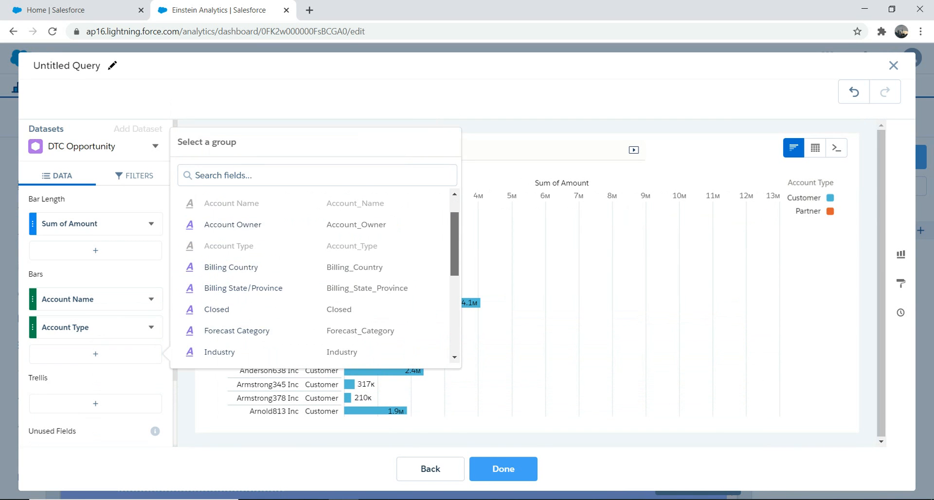
pyautogui.scroll(-3, 316, 272)
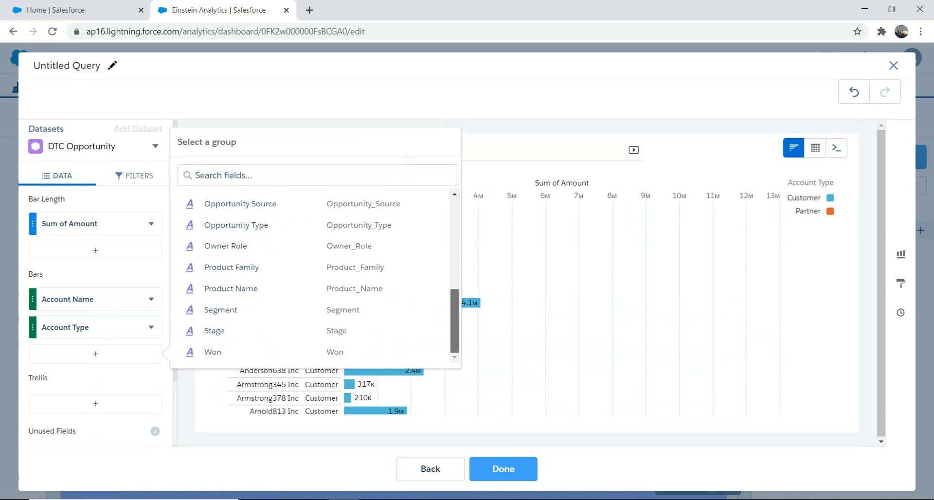
pyautogui.click(233, 331)
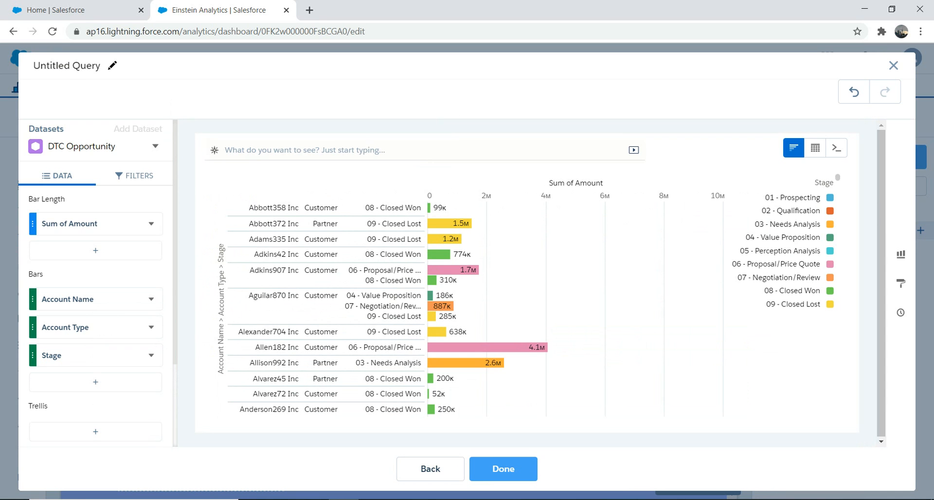
pyautogui.click(95, 431)
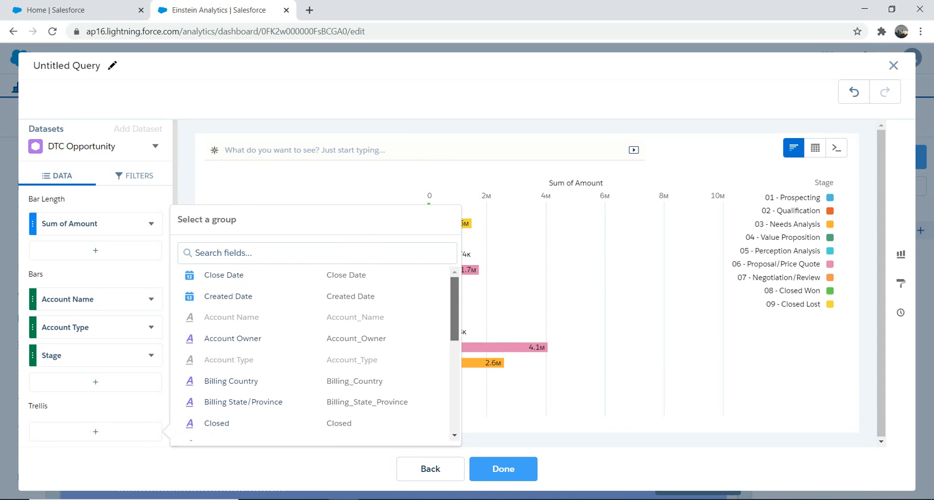
pyautogui.scroll(-5, 316, 353)
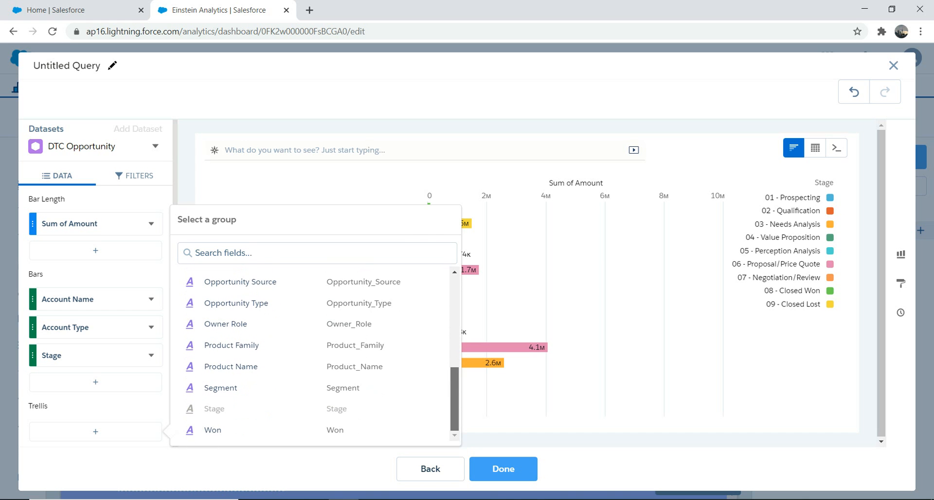
pyautogui.scroll(3, 316, 355)
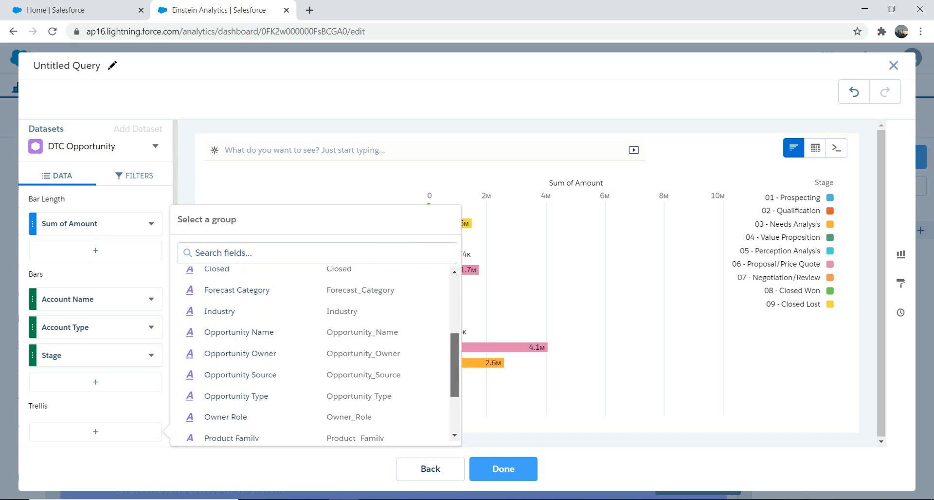
pyautogui.scroll(2, 316, 355)
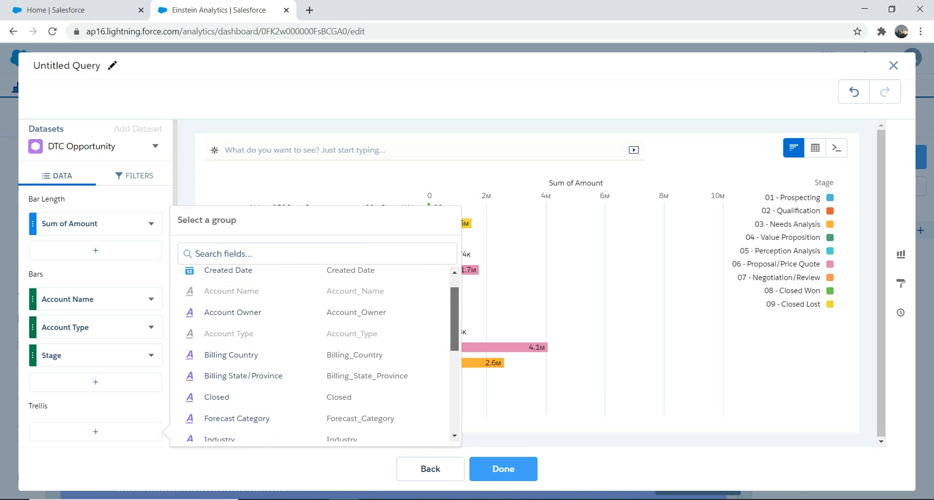
pyautogui.press('Escape')
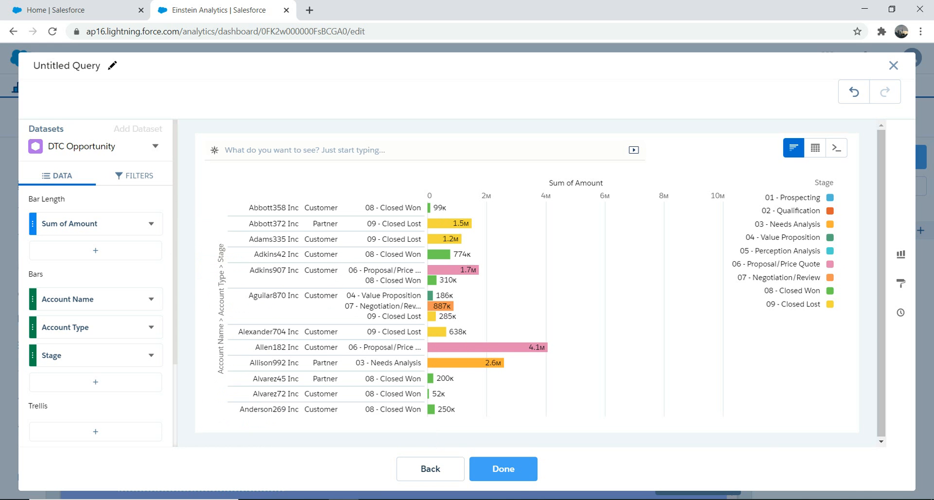
# Finish the table query and widen the table on the dashboard to match the width of the chart above it.
pyautogui.click(504, 468)
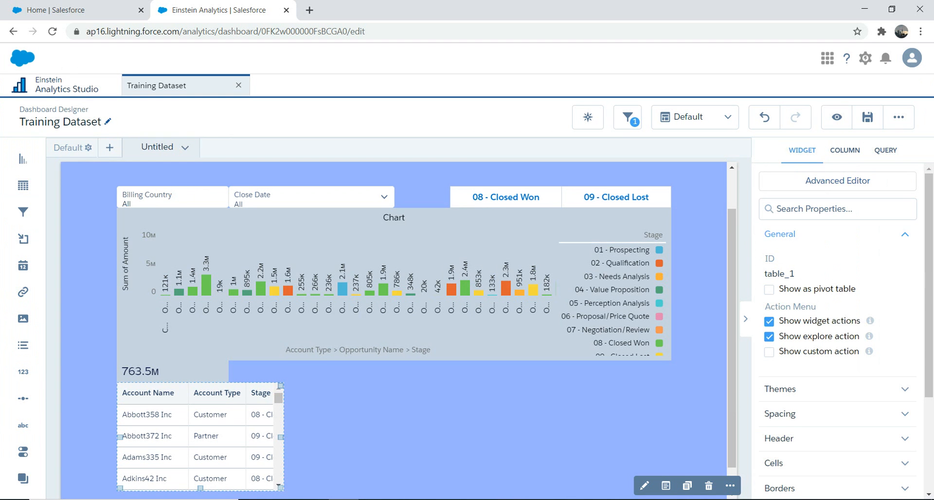
pyautogui.moveTo(281, 488); pyautogui.dragTo(282, 488)
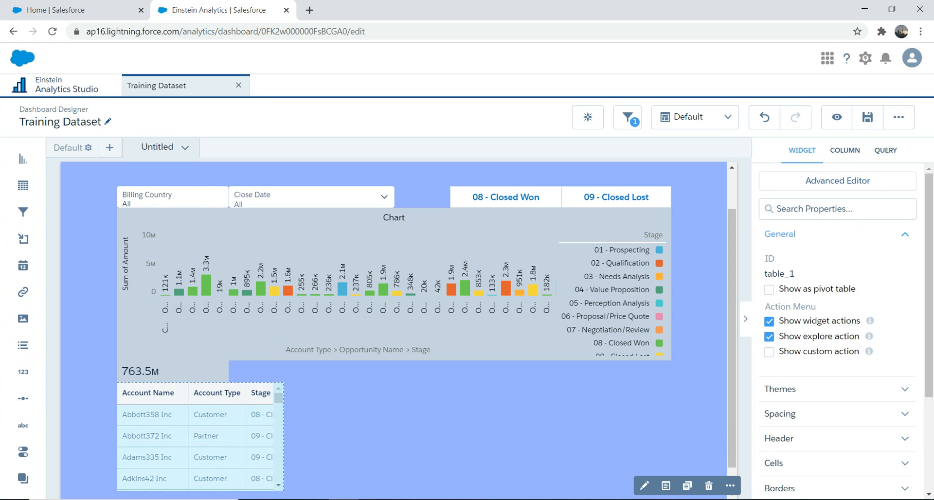
pyautogui.moveTo(281, 386); pyautogui.dragTo(287, 385)
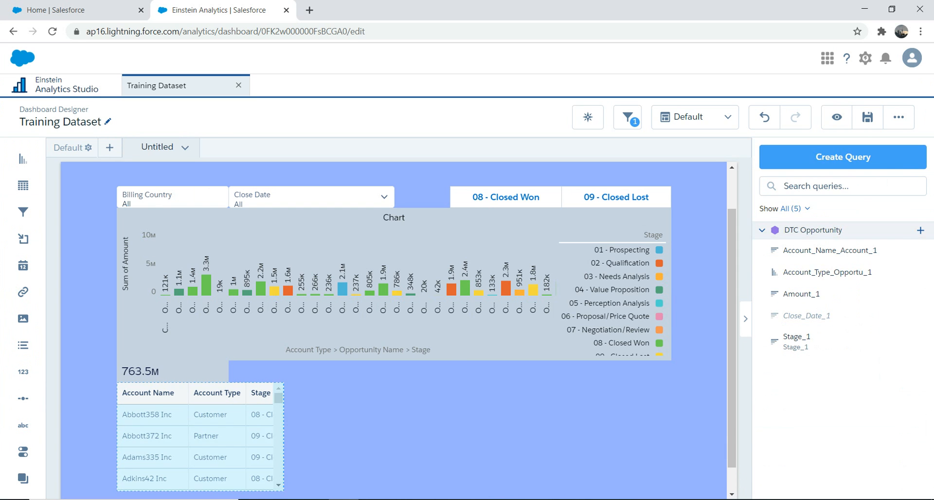
pyautogui.click(263, 418)
pyautogui.moveTo(281, 436); pyautogui.dragTo(671, 436)
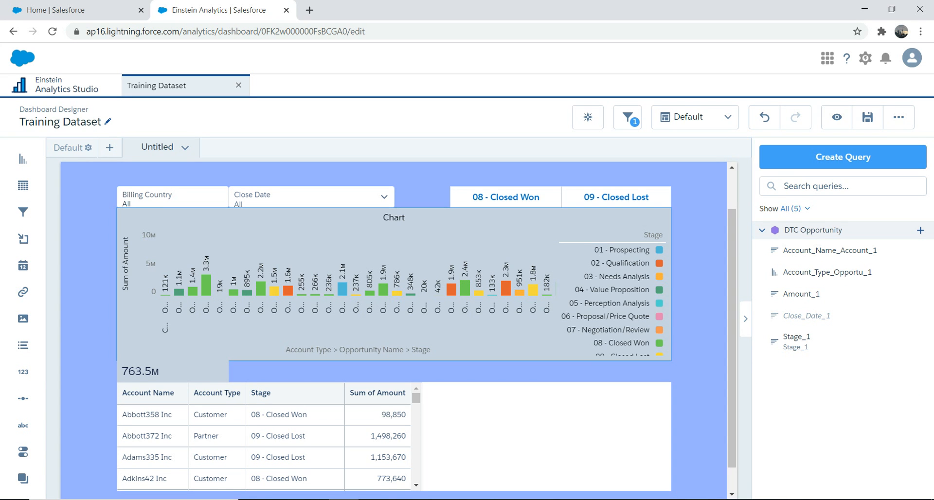
# Edit the bar chart's query to move Stage from the bars to the trellis, and update the chart.
pyautogui.click(394, 284)
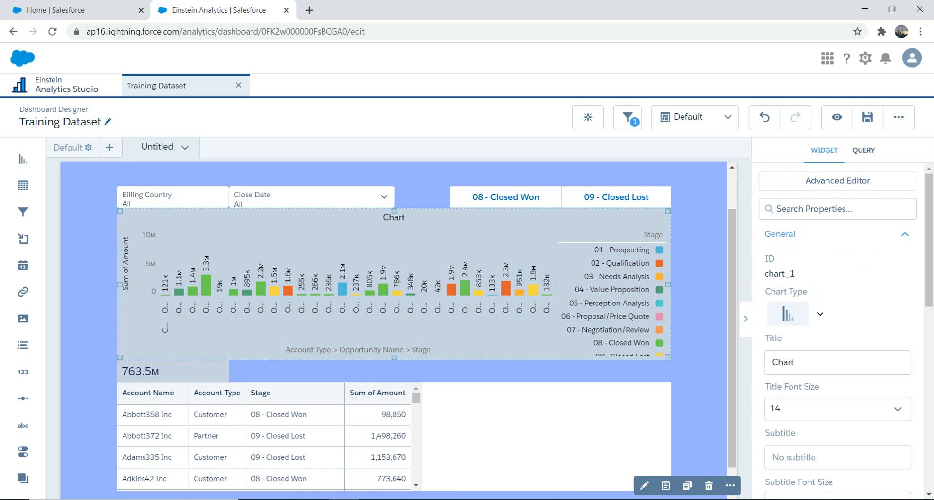
pyautogui.click(644, 485)
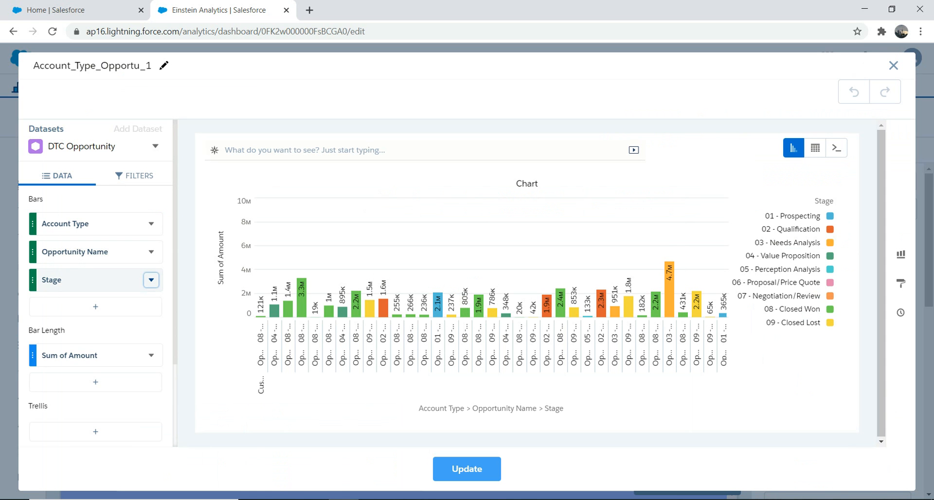
pyautogui.click(151, 279)
pyautogui.click(165, 458)
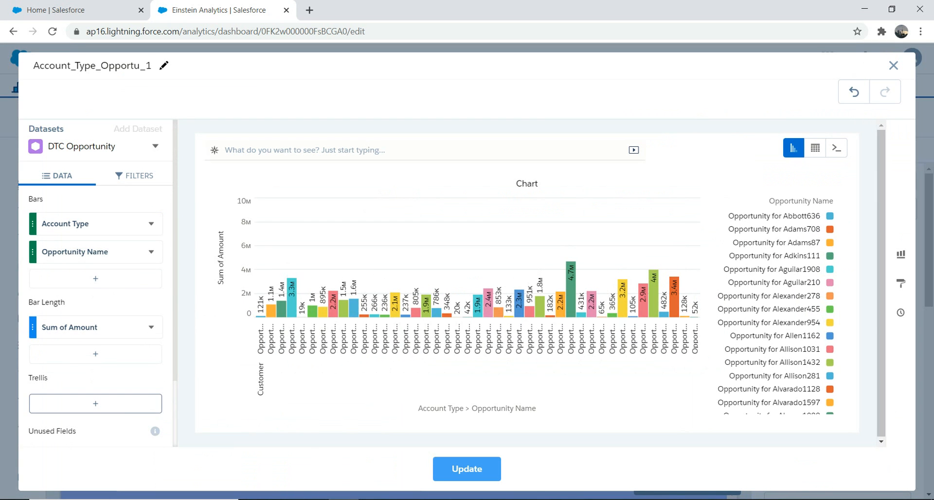
pyautogui.click(95, 403)
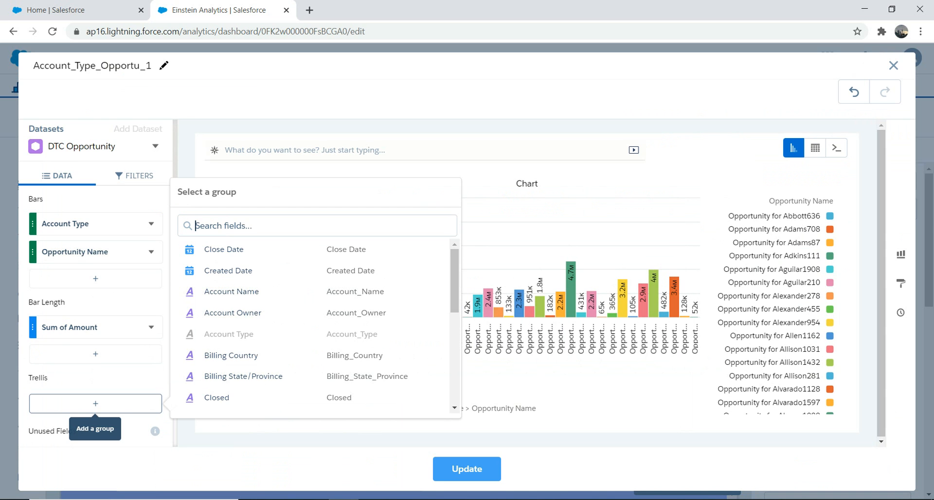
pyautogui.write('stage')
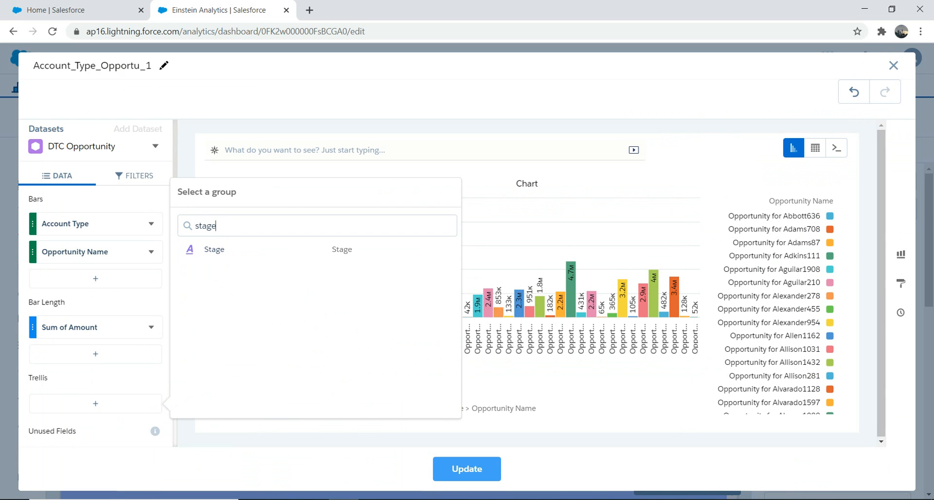
pyautogui.click(214, 249)
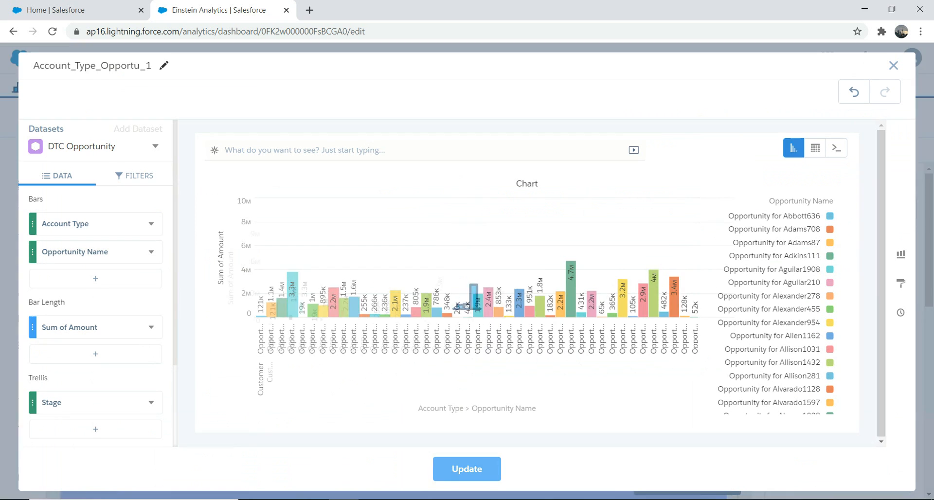
pyautogui.click(467, 469)
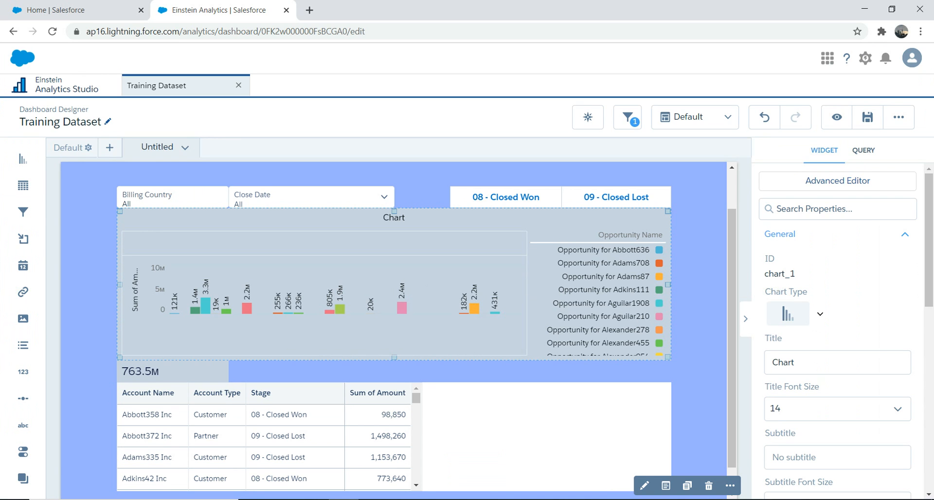
# Reopen the chart's query in query mode and examine the SAQL statements line by line.
pyautogui.click(644, 486)
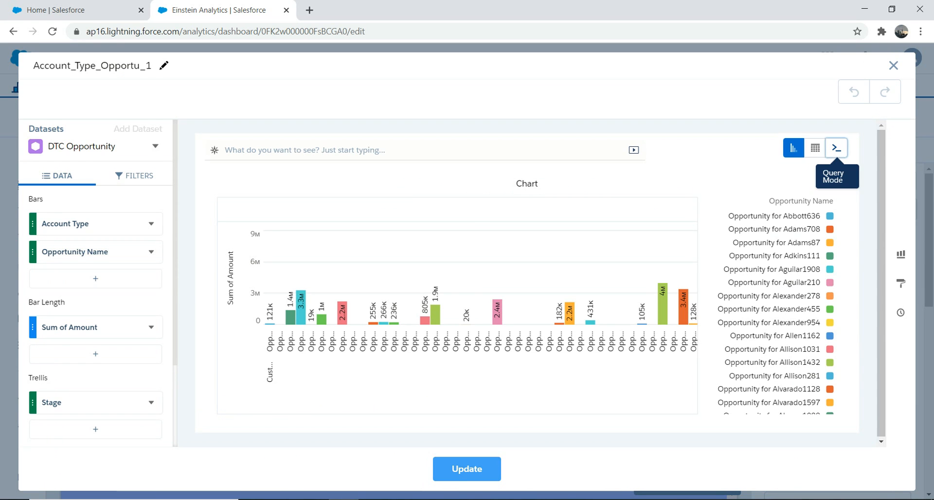
pyautogui.click(836, 148)
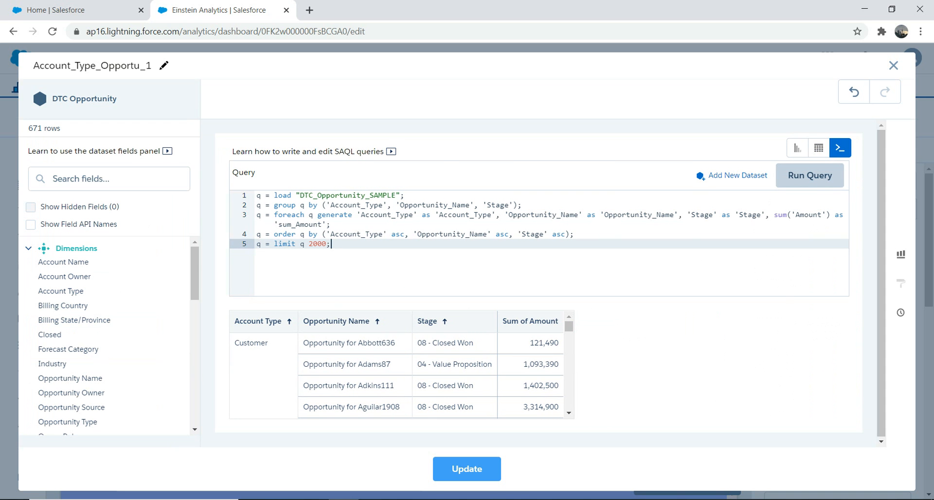
pyautogui.click(332, 224)
pyautogui.press('Down')
pyautogui.press('Down')
pyautogui.press('Up')
pyautogui.press('Up')
pyautogui.press('Down')
pyautogui.press('Down')
pyautogui.press('Up')
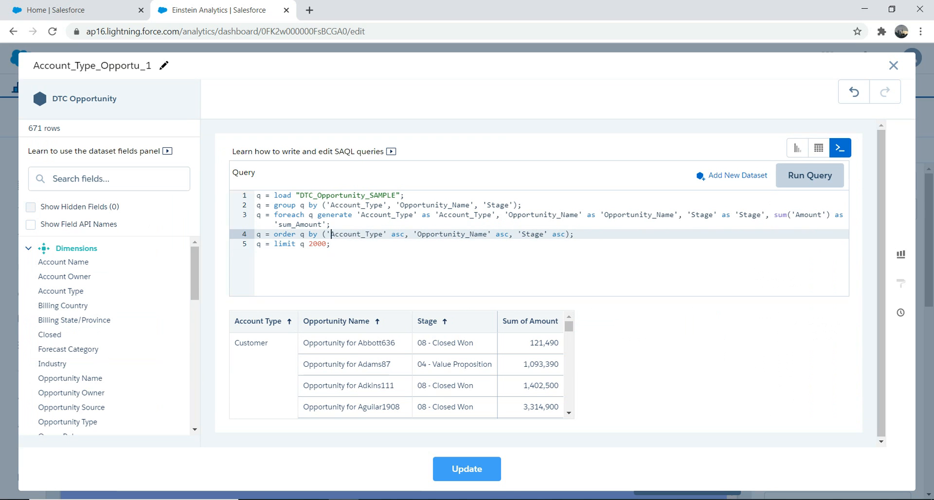
# Examine the order and limit statements of the chart's SAQL query, returning to the dashboard and reopening the query in query mode.
pyautogui.moveTo(565, 234); pyautogui.dragTo(332, 243)
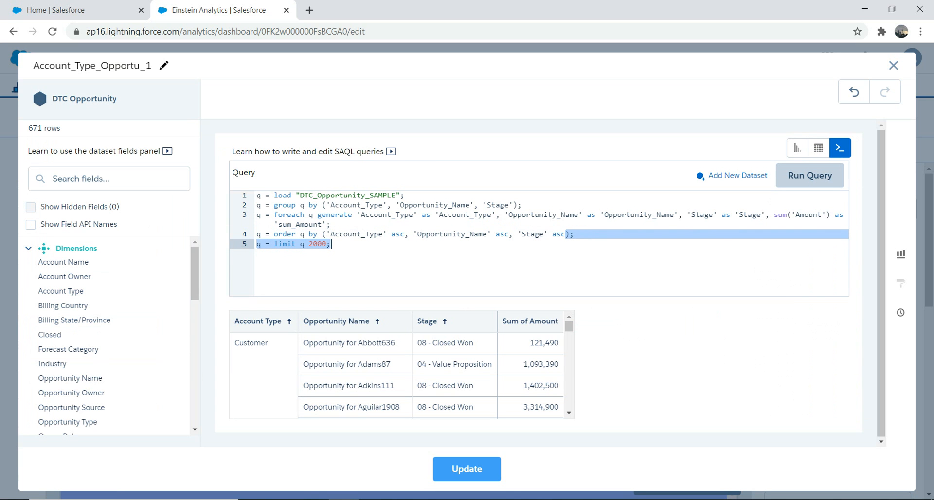
pyautogui.click(466, 468)
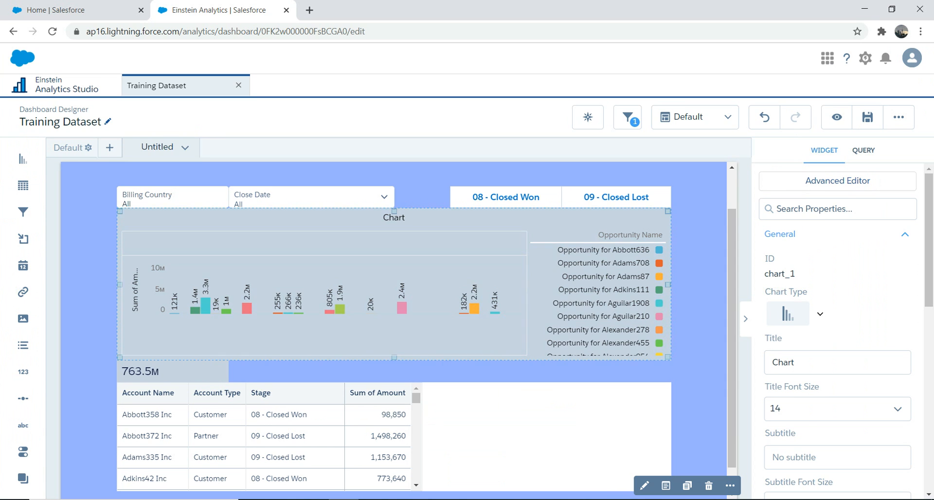
pyautogui.click(644, 485)
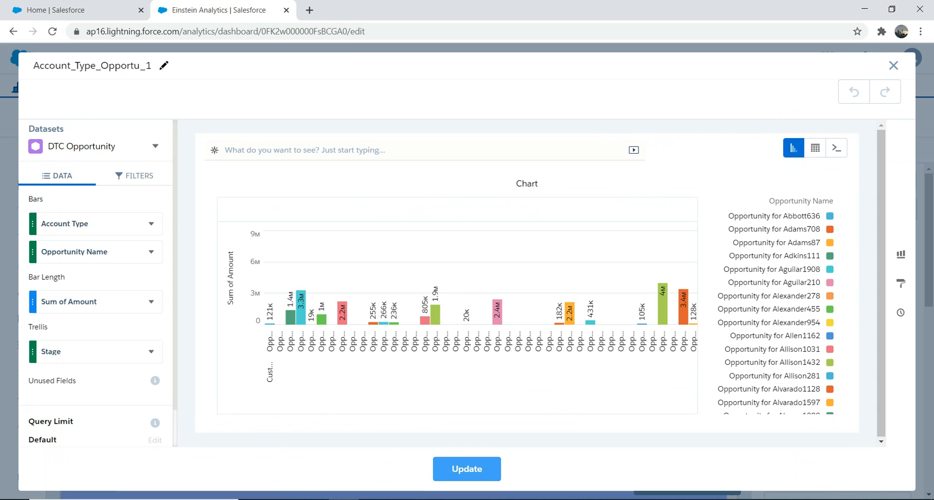
pyautogui.click(836, 148)
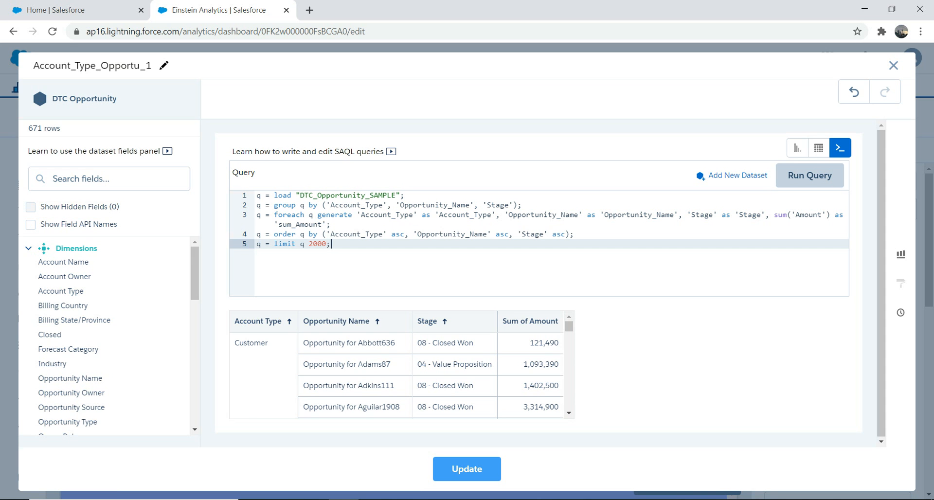
# Return to the dashboard by updating the chart from query mode, and recheck the chart's bars and trellis settings.
pyautogui.click(893, 65)
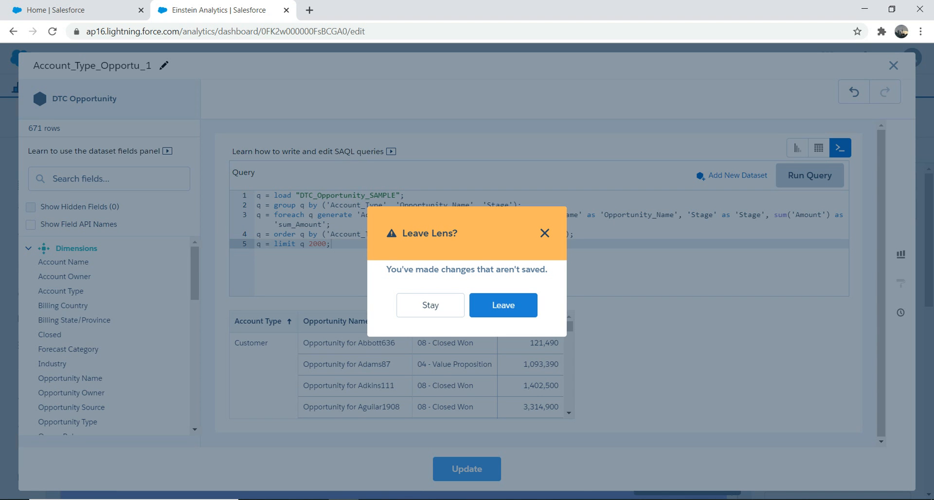
pyautogui.click(429, 305)
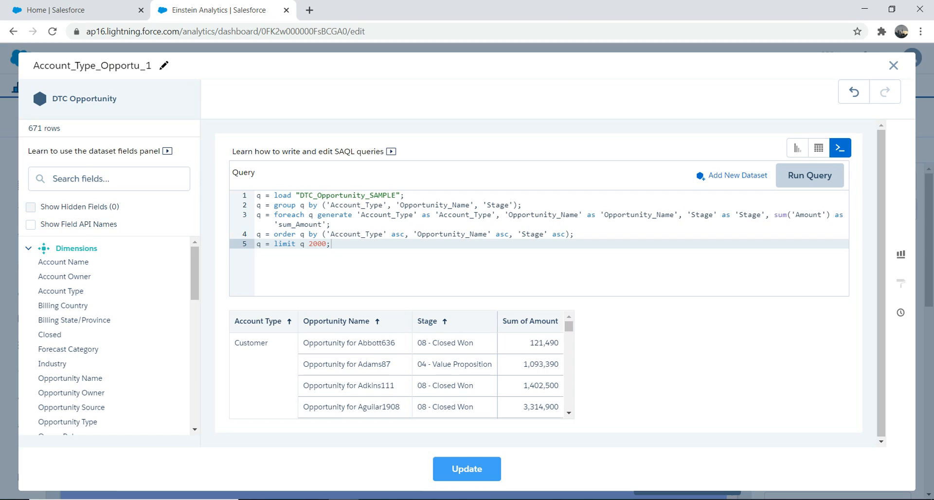
pyautogui.click(466, 468)
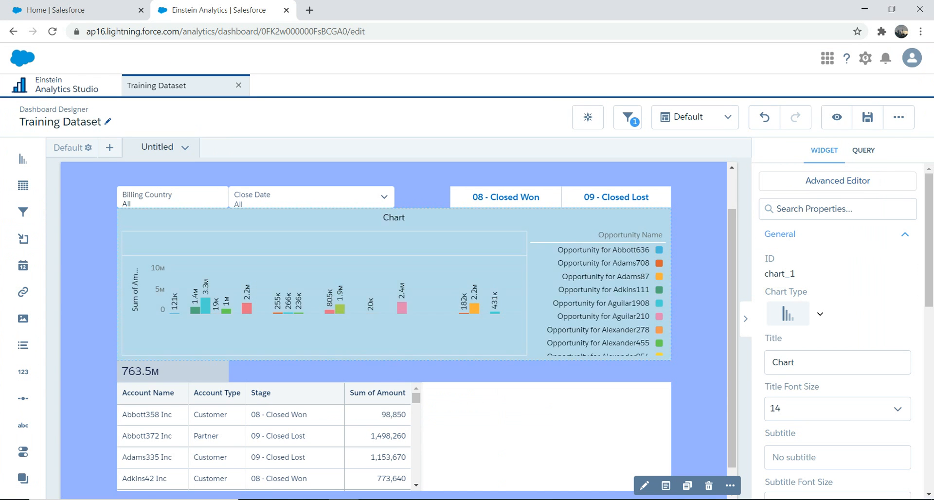
pyautogui.click(645, 485)
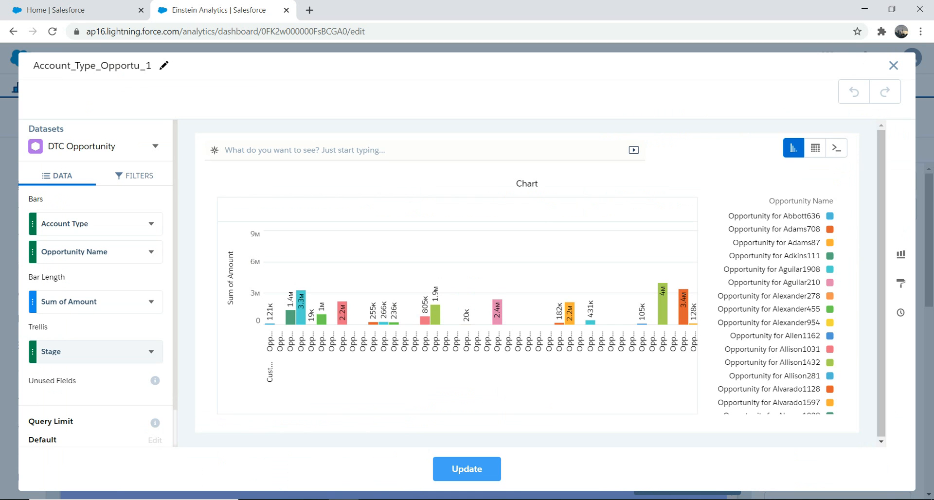
pyautogui.click(467, 468)
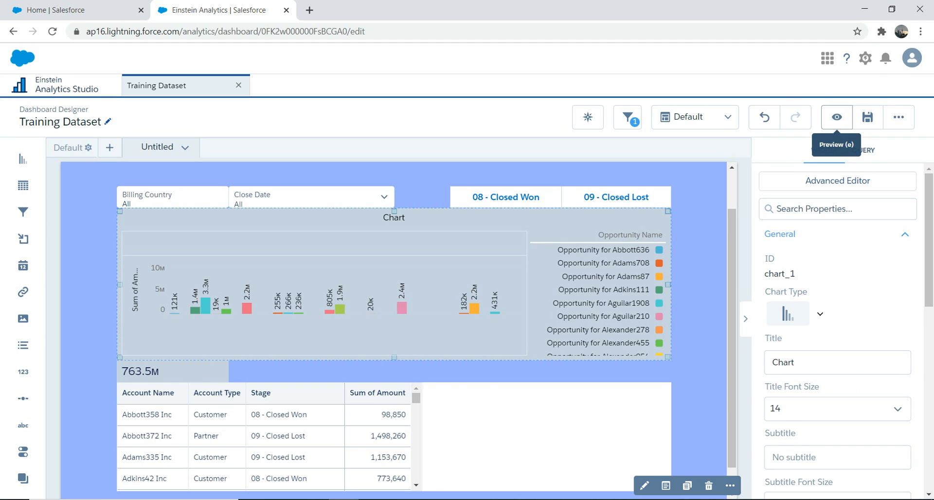
# Save the Training Dataset dashboard in FirstDemoApp and preview it.
pyautogui.click(867, 116)
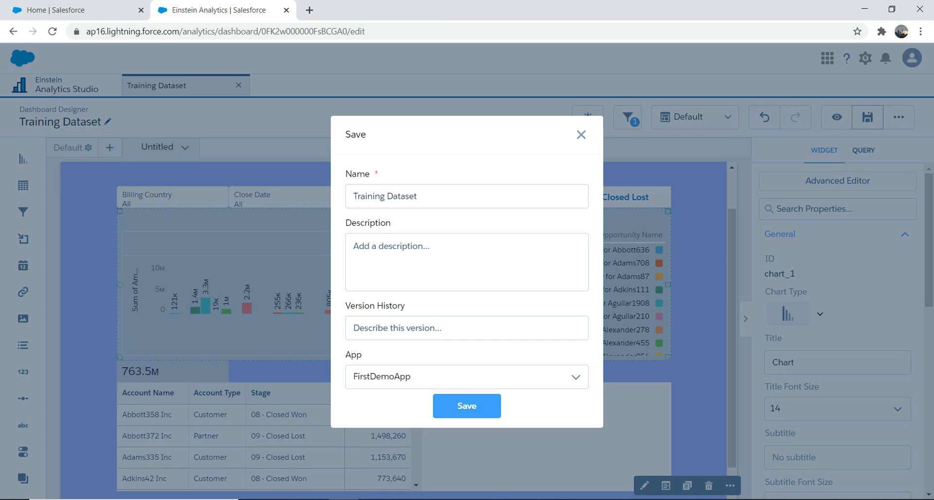
pyautogui.click(467, 406)
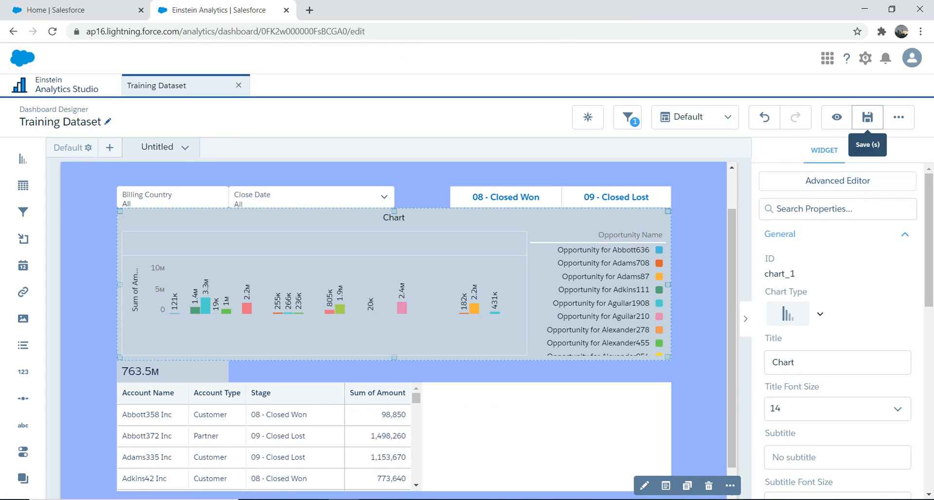
pyautogui.click(837, 117)
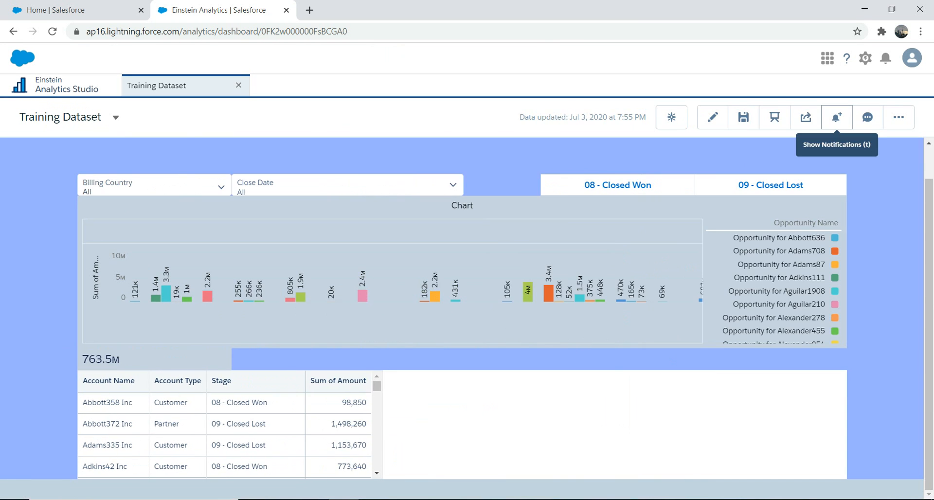
# Test how single bars in the chart filter the total and the table, resetting the dashboard and clearing the selections.
pyautogui.moveTo(548, 293)
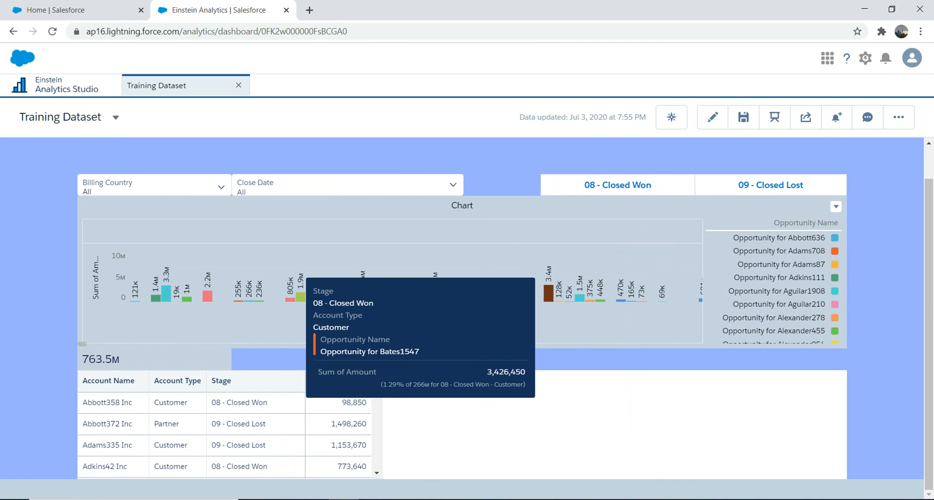
pyautogui.click(548, 293)
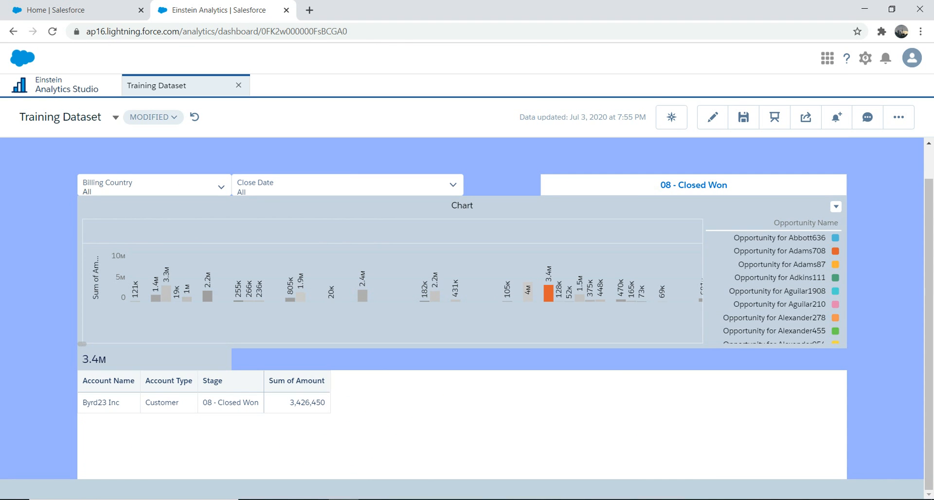
pyautogui.click(548, 293)
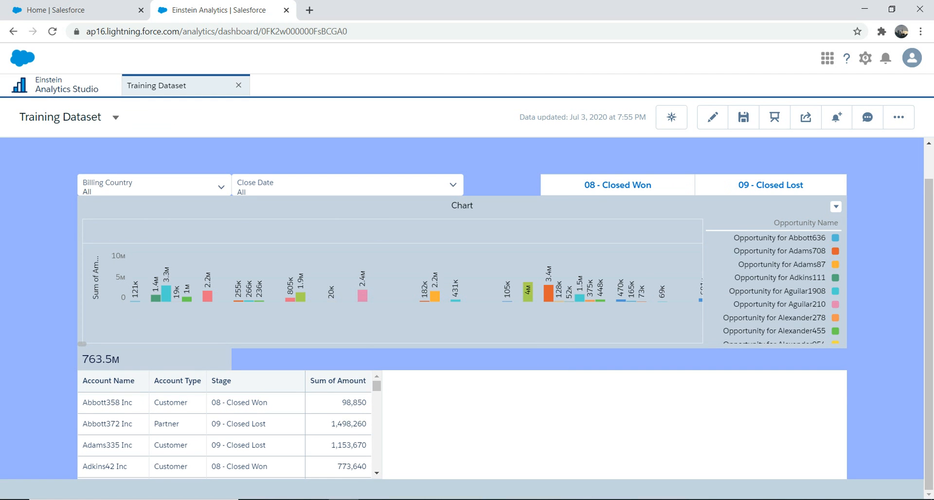
pyautogui.click(527, 291)
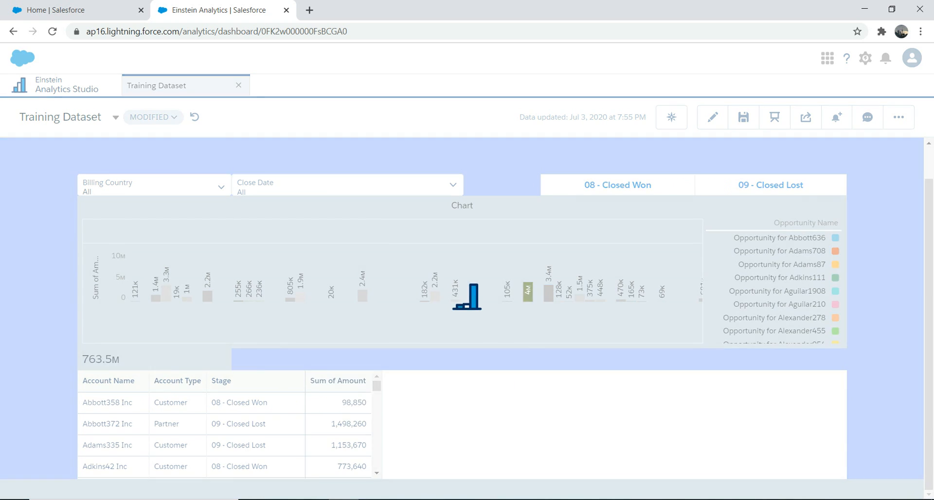
pyautogui.click(548, 293)
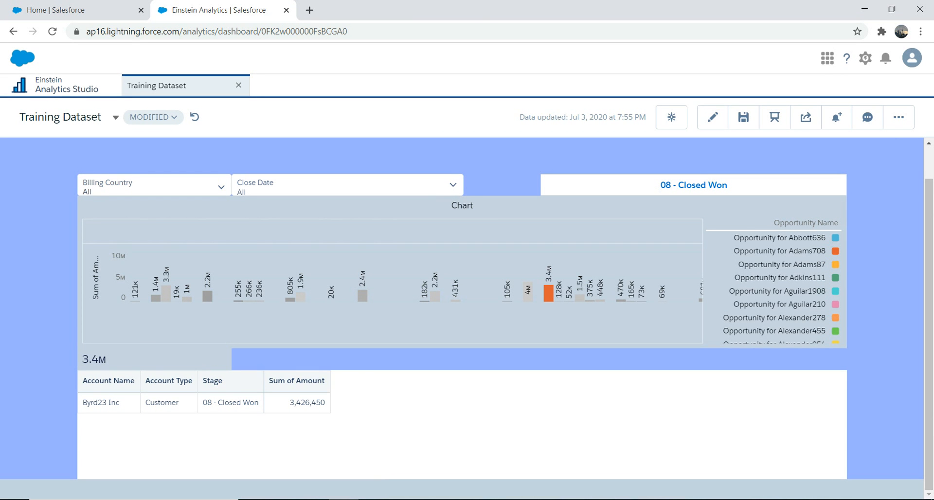
pyautogui.click(195, 117)
pyautogui.click(207, 296)
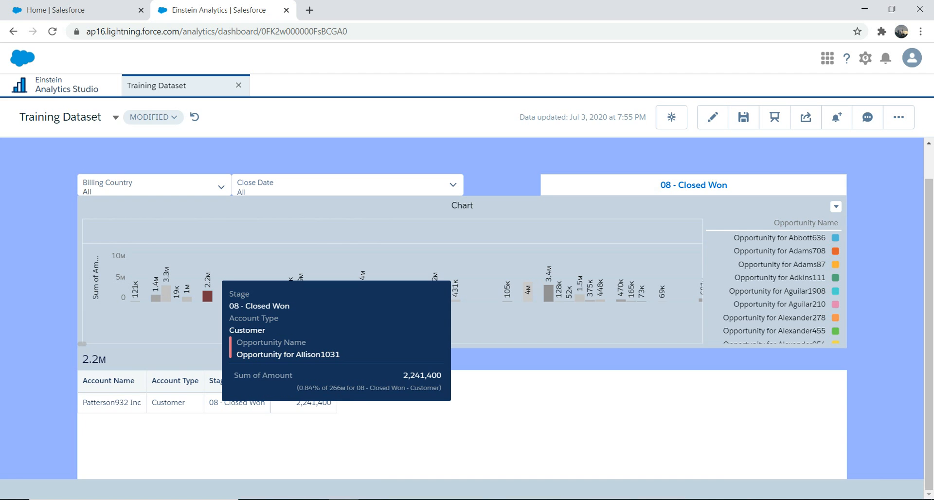
pyautogui.click(207, 297)
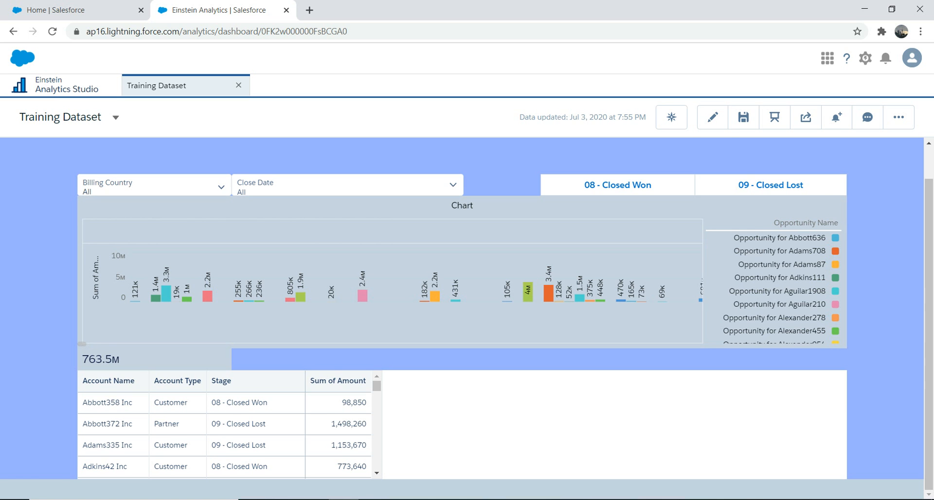
# Generate a dashboard layout named PhoneDashboard from the Phone template, preview it, and return to editing.
pyautogui.click(712, 117)
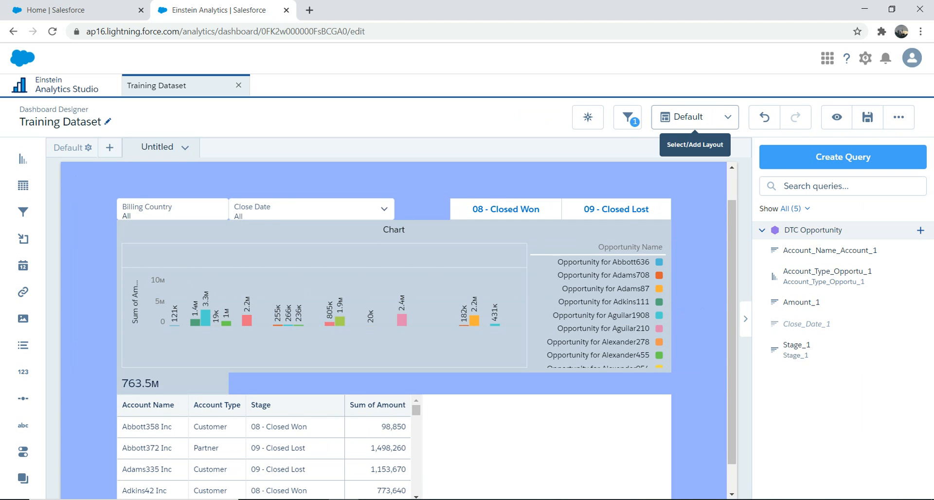
pyautogui.click(694, 117)
pyautogui.click(694, 170)
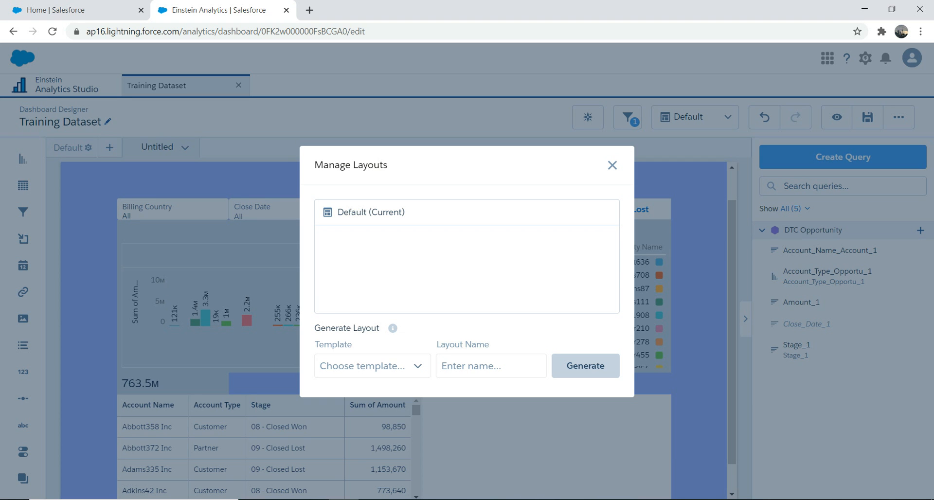
pyautogui.click(372, 365)
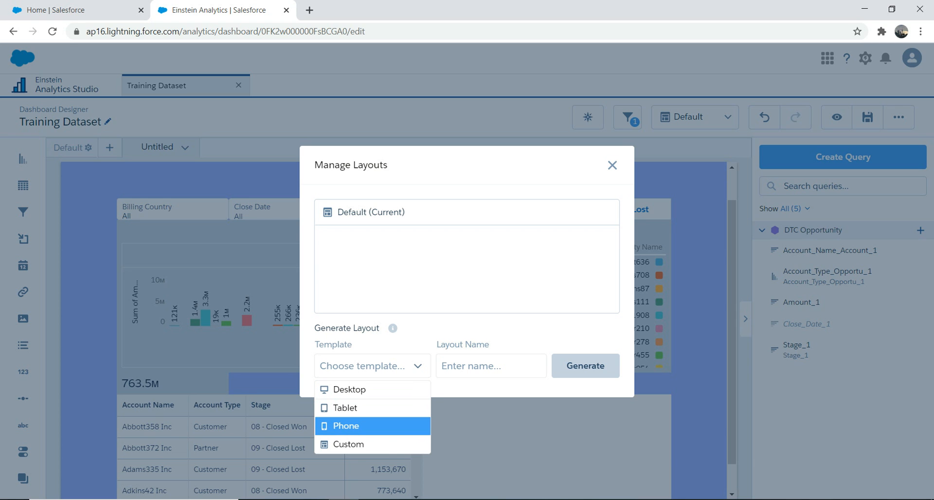
pyautogui.click(373, 425)
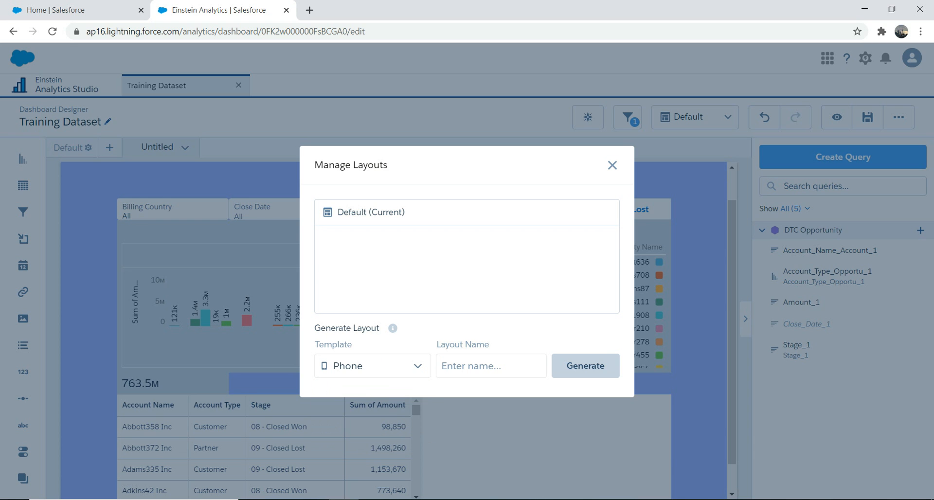
pyautogui.write('Pho')
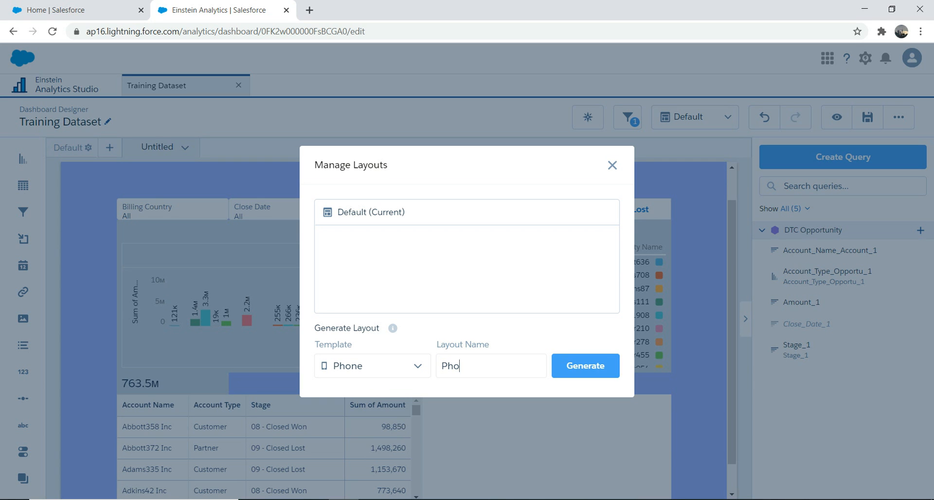
pyautogui.write('neDashboard')
pyautogui.click(585, 365)
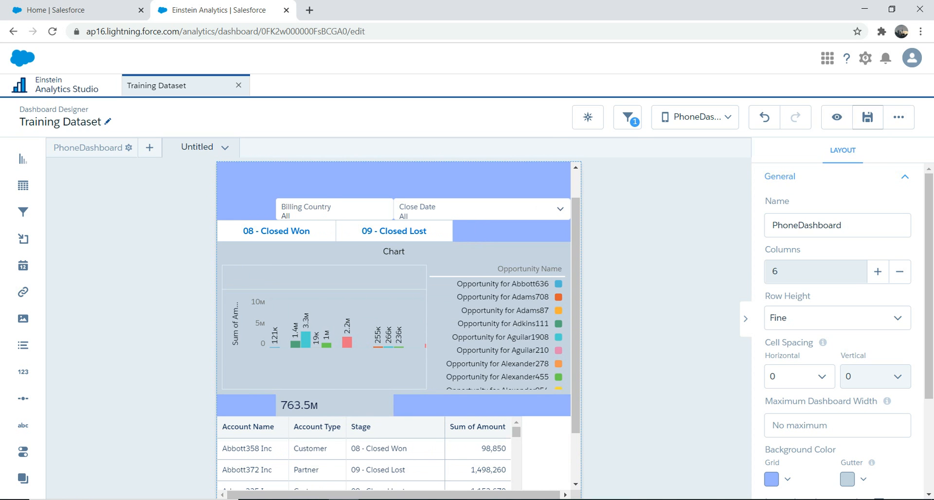
pyautogui.click(836, 117)
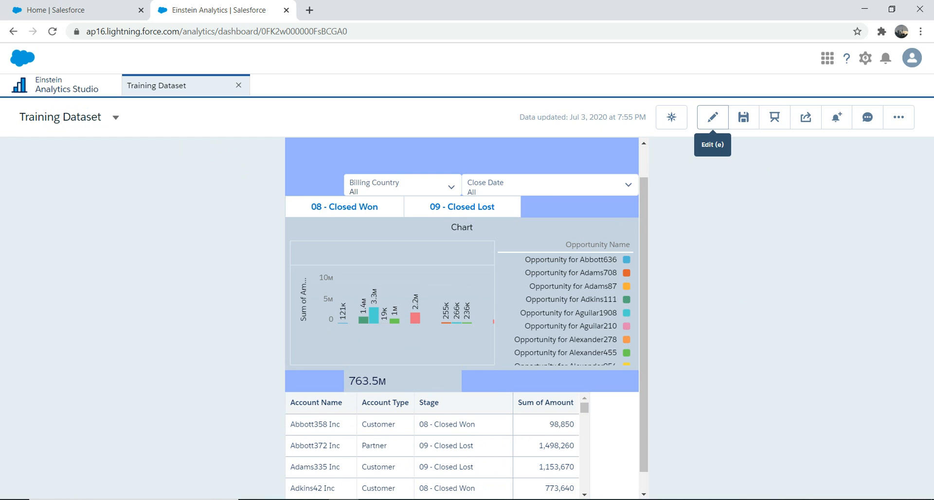
pyautogui.click(713, 118)
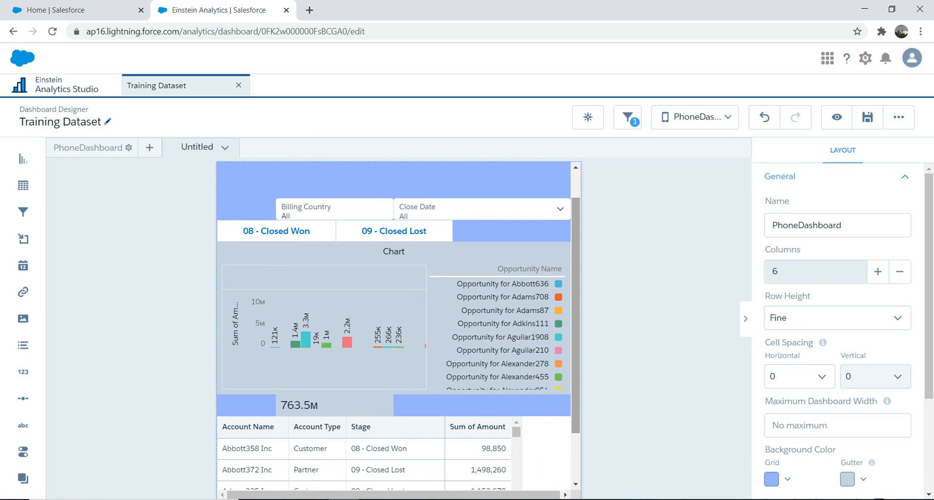
# Move the Billing Country filter, Close Date filter and stage toggle directly beneath the Fancy Chart title in the phone layout.
pyautogui.click(311, 245)
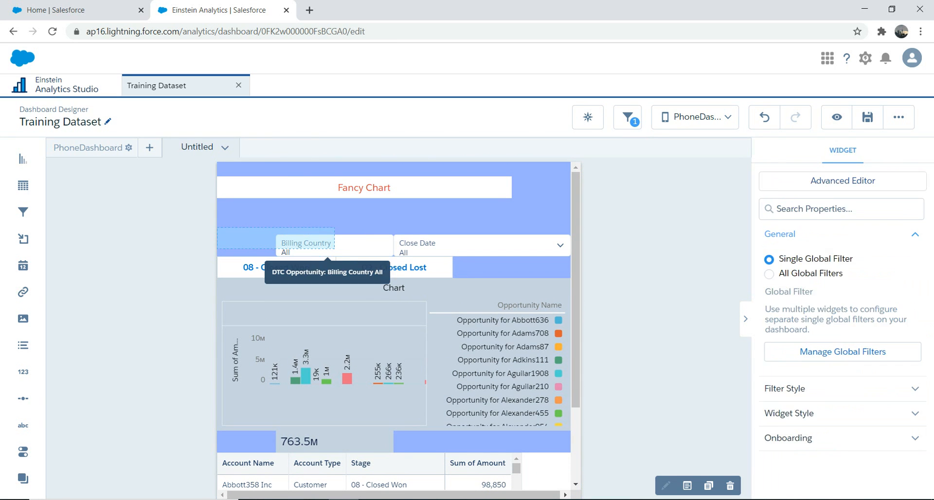
pyautogui.moveTo(253, 216); pyautogui.dragTo(252, 209)
pyautogui.moveTo(472, 245); pyautogui.dragTo(413, 211)
pyautogui.moveTo(340, 267); pyautogui.dragTo(340, 232)
# Widen the Fancy Chart title, Close Date filter and stage toggle to reach the chart's far edge in the phone layout.
pyautogui.click(393, 231)
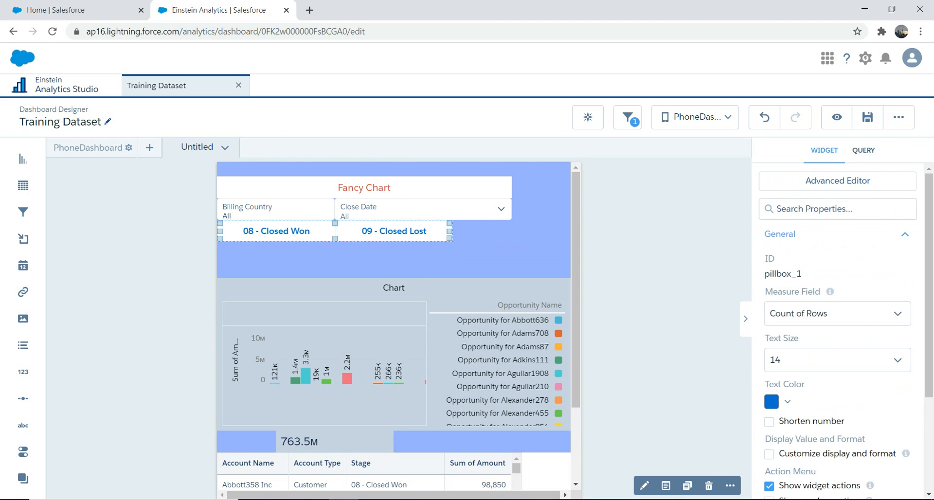
pyautogui.moveTo(453, 231); pyautogui.dragTo(510, 231)
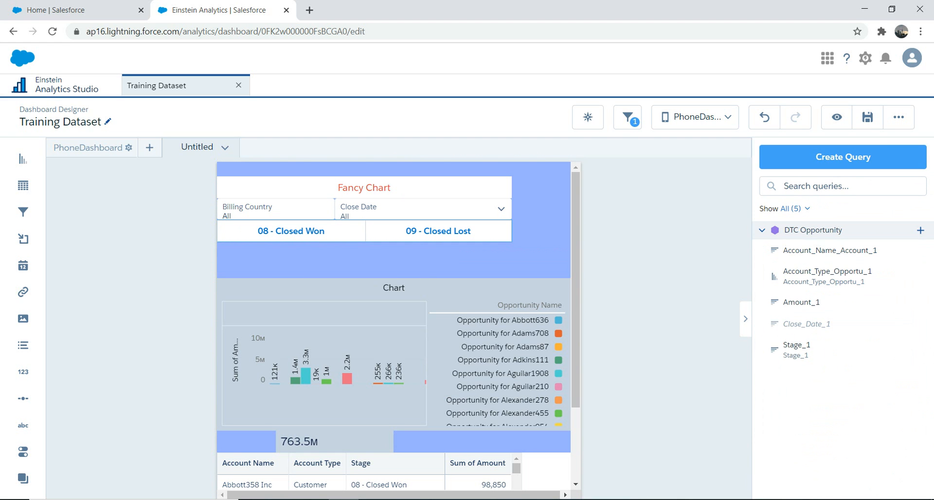
pyautogui.click(479, 188)
pyautogui.moveTo(511, 187); pyautogui.dragTo(569, 187)
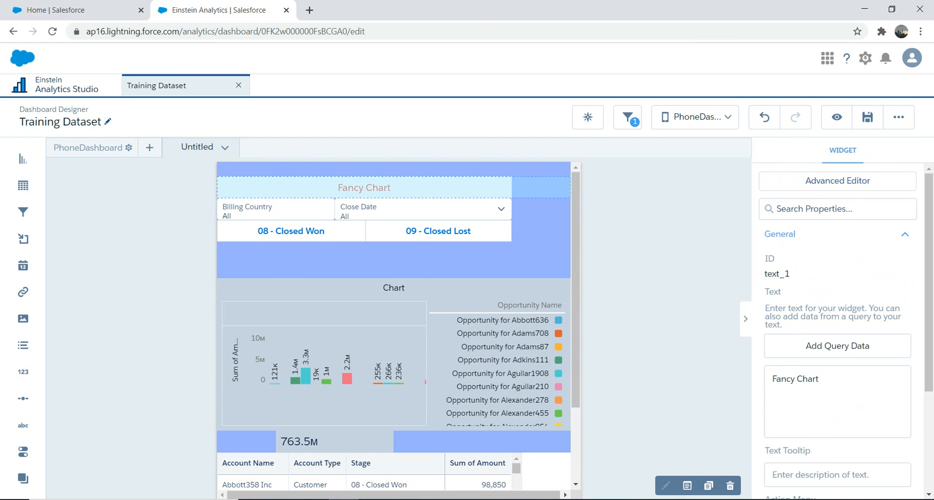
pyautogui.click(457, 209)
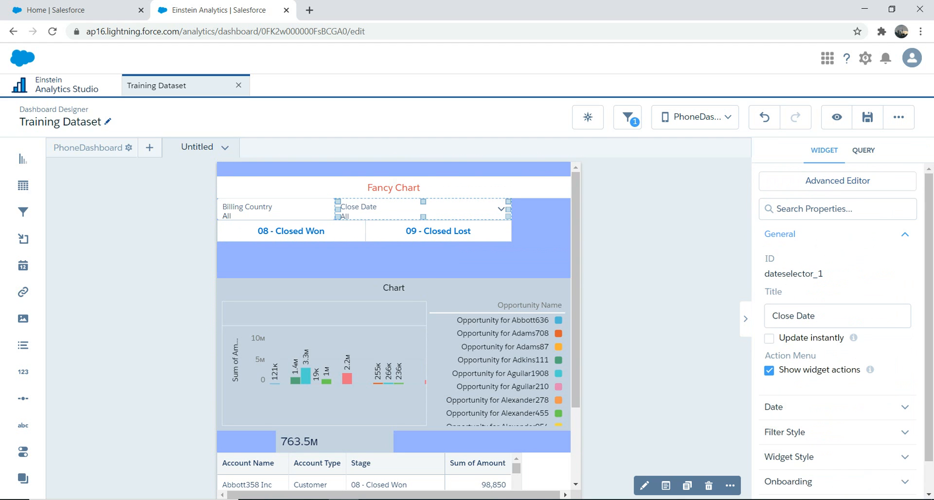
pyautogui.moveTo(508, 209); pyautogui.dragTo(569, 209)
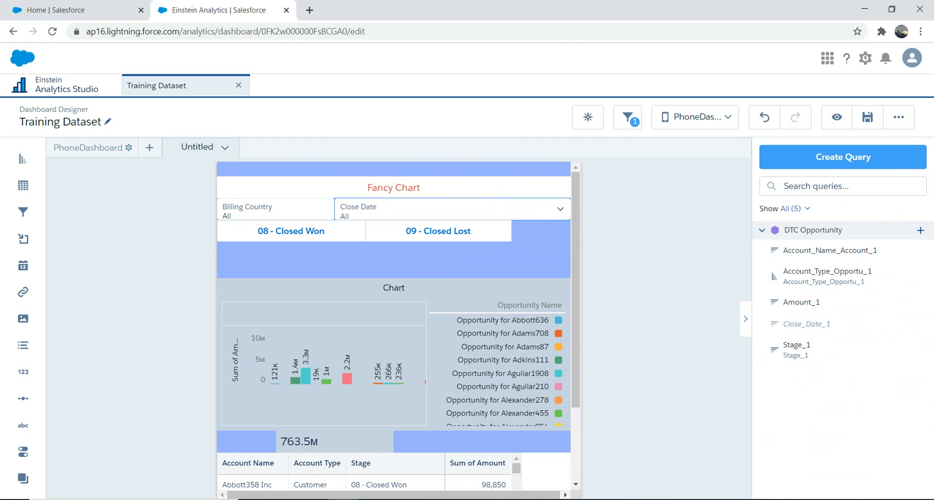
pyautogui.click(487, 231)
pyautogui.moveTo(508, 231); pyautogui.dragTo(569, 231)
# Try to adjust the border between the Billing Country and Close Date filters in the phone layout.
pyautogui.click(326, 209)
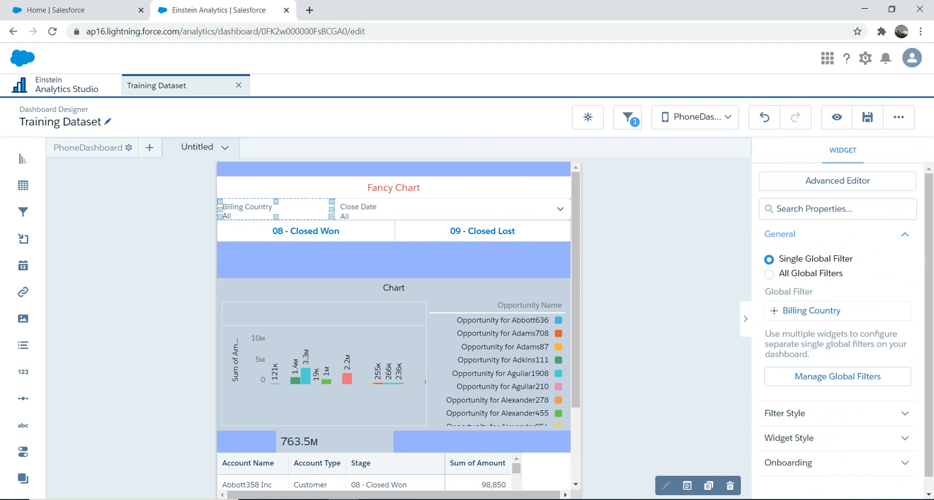
pyautogui.click(346, 209)
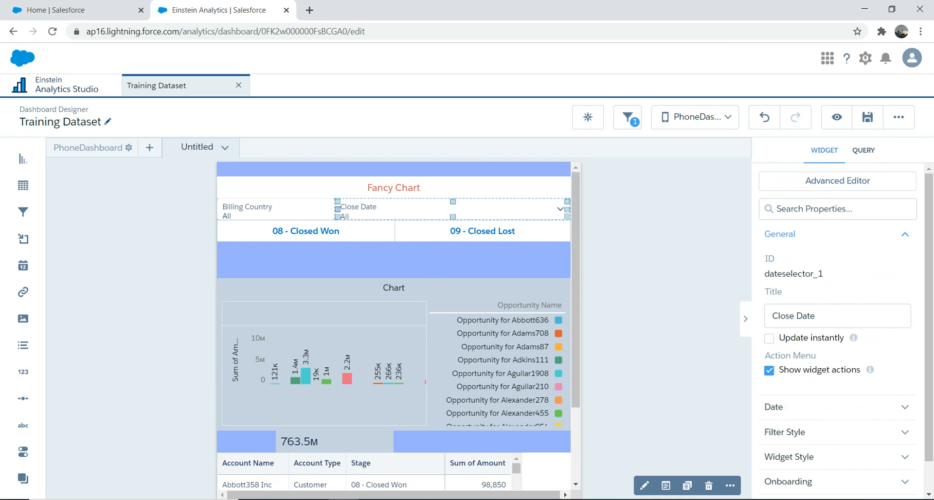
pyautogui.moveTo(337, 209); pyautogui.dragTo(335, 209)
pyautogui.click(346, 209)
pyautogui.moveTo(337, 209); pyautogui.dragTo(378, 209)
pyautogui.click(325, 209)
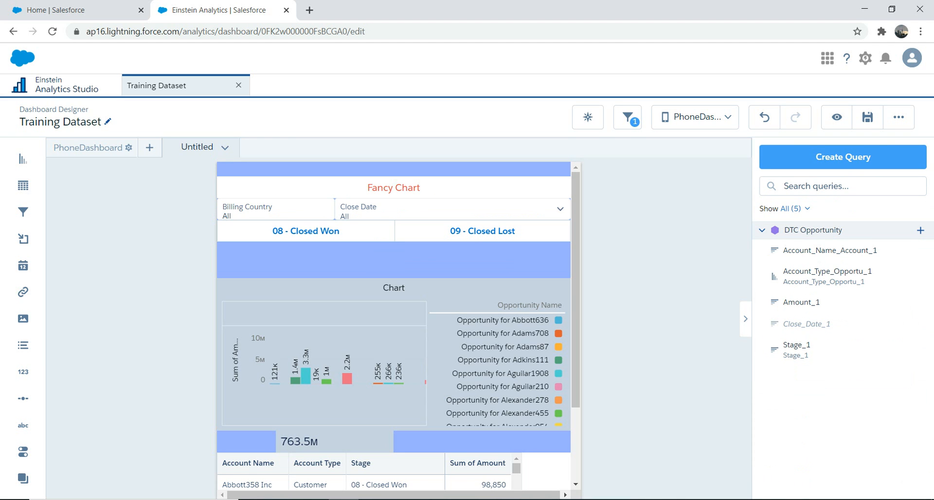
pyautogui.click(272, 209)
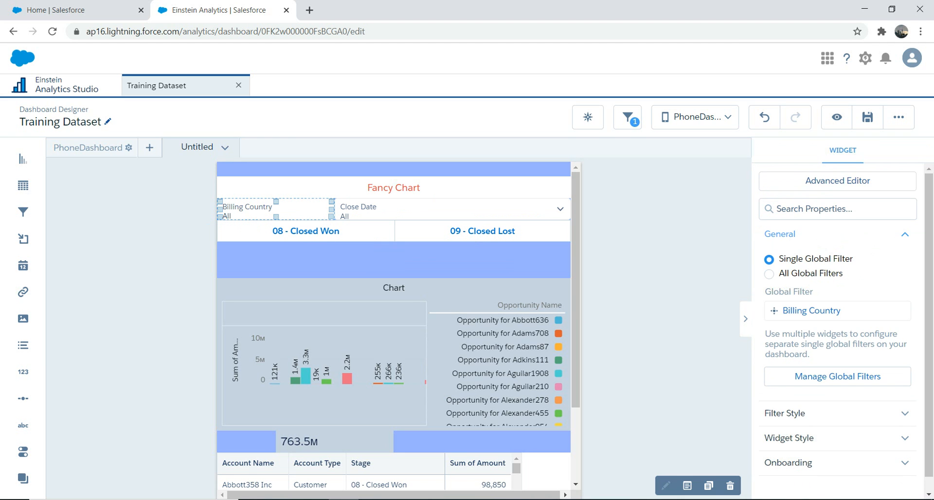
# Move the total amount number beneath the chart so it aligns with the chart's right edge in the phone layout.
pyautogui.click(413, 336)
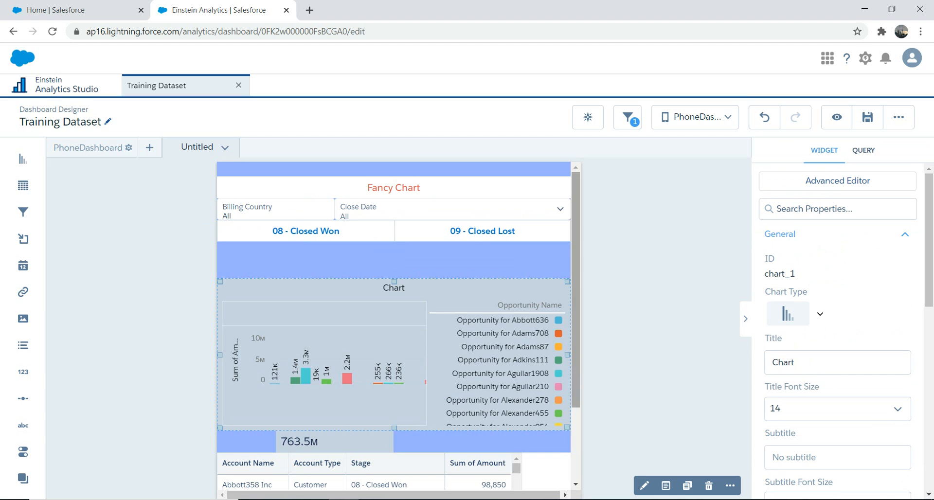
pyautogui.scroll(-2, 404, 340)
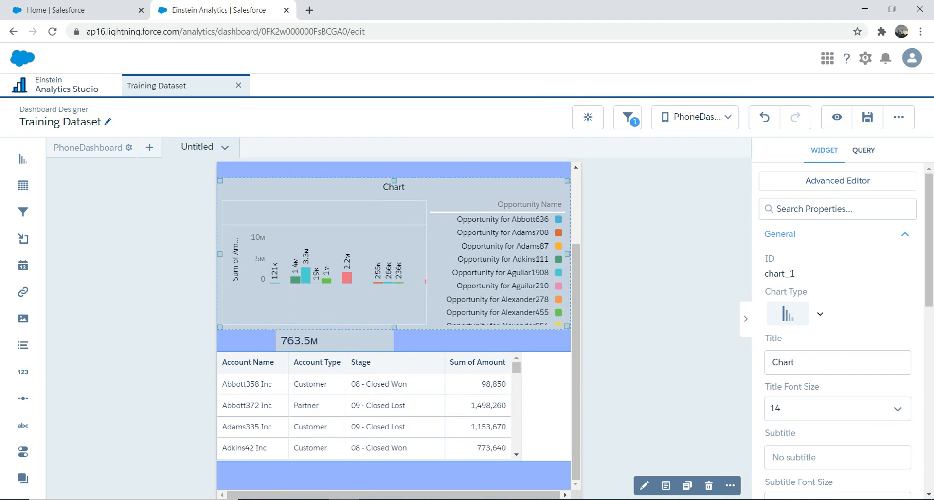
pyautogui.click(398, 406)
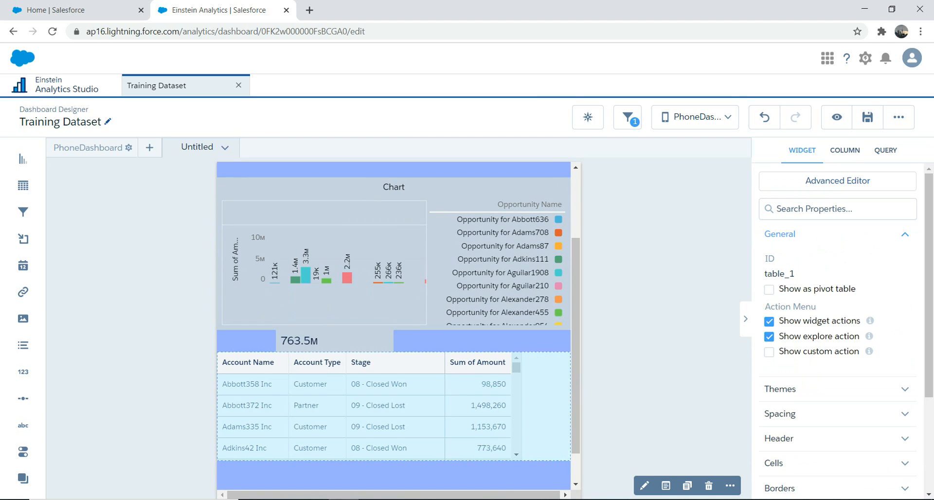
pyautogui.click(642, 385)
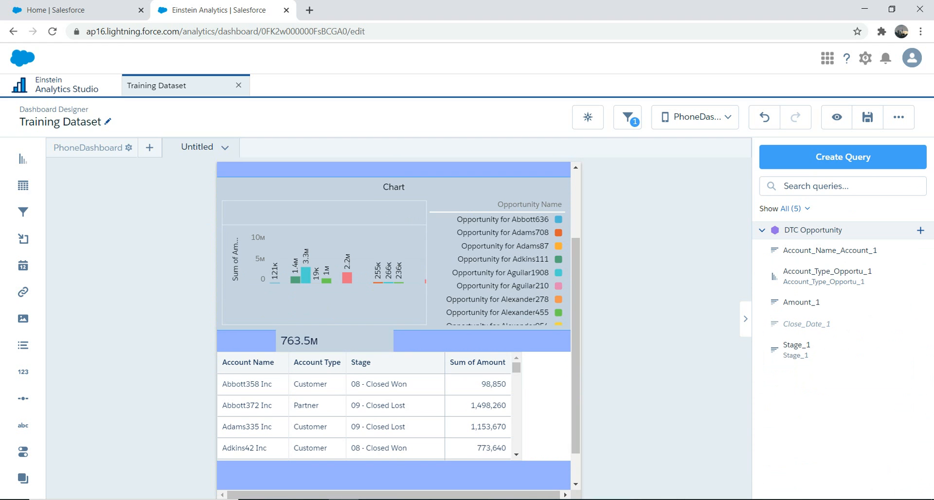
pyautogui.moveTo(335, 341); pyautogui.dragTo(511, 341)
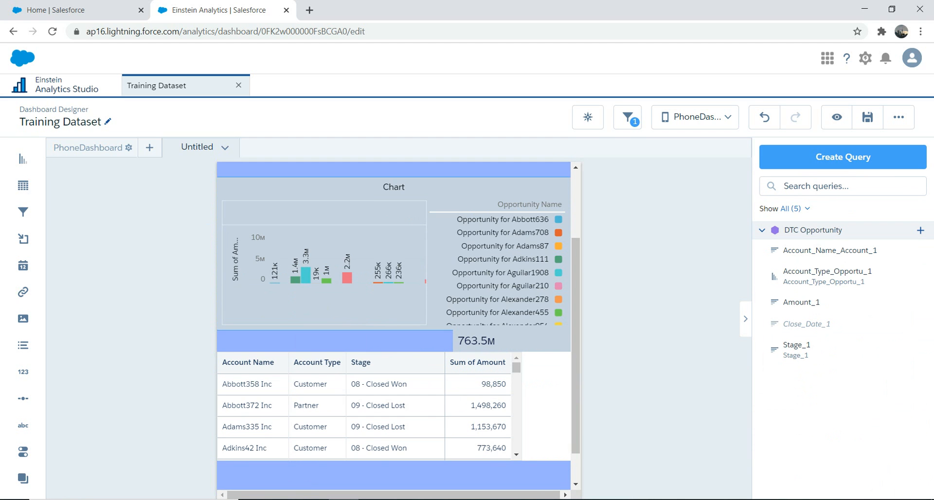
pyautogui.scroll(2, 393, 326)
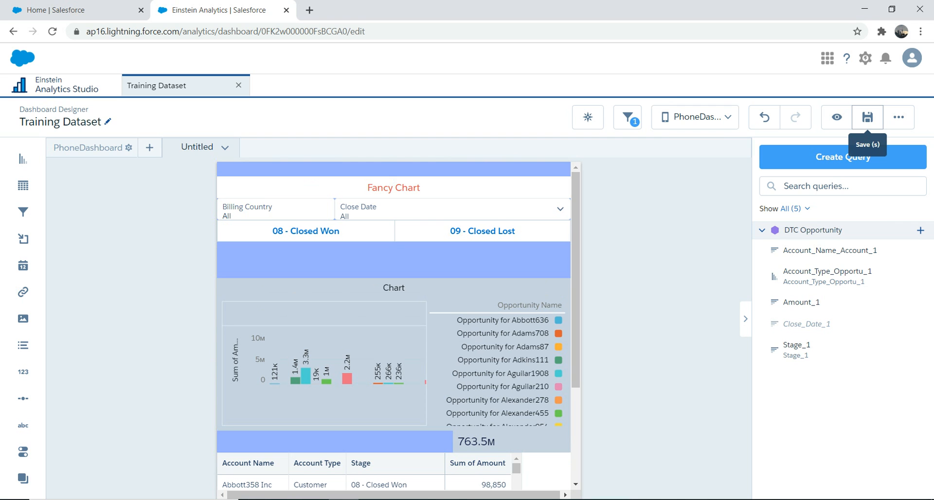
# Save the Training Dataset dashboard in FirstDemoApp and preview the phone layout.
pyautogui.click(867, 117)
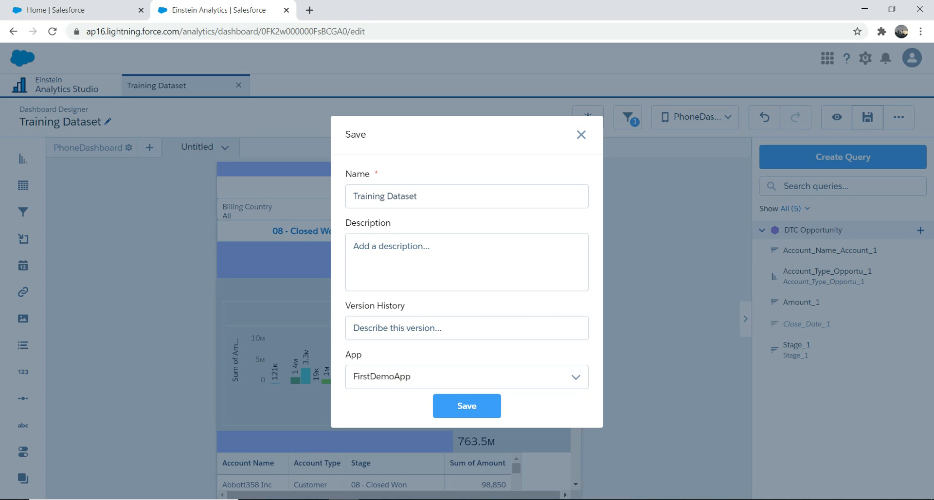
pyautogui.click(467, 406)
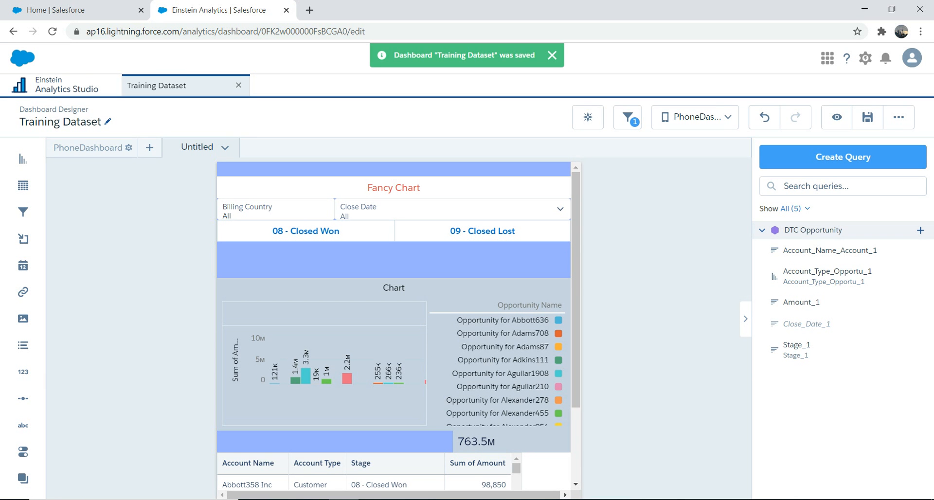
pyautogui.click(836, 118)
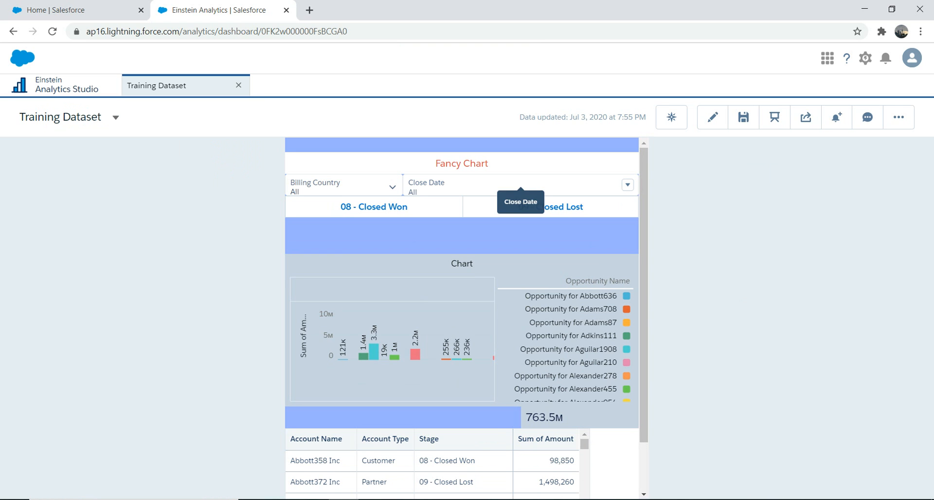
# Filter the previewed dashboard by stage 08 - Closed Won, switch to 09 - Closed Lost, and restrict Billing Country to United Kingdom.
pyautogui.click(374, 207)
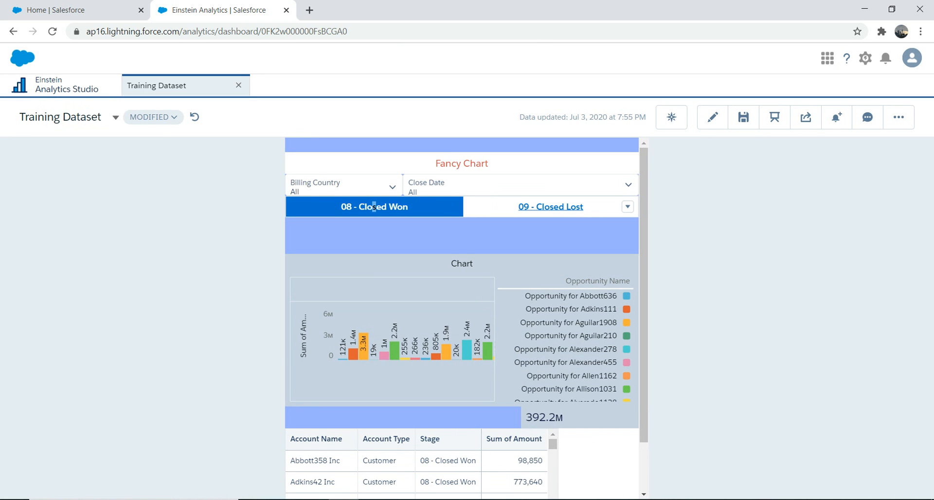
pyautogui.click(550, 206)
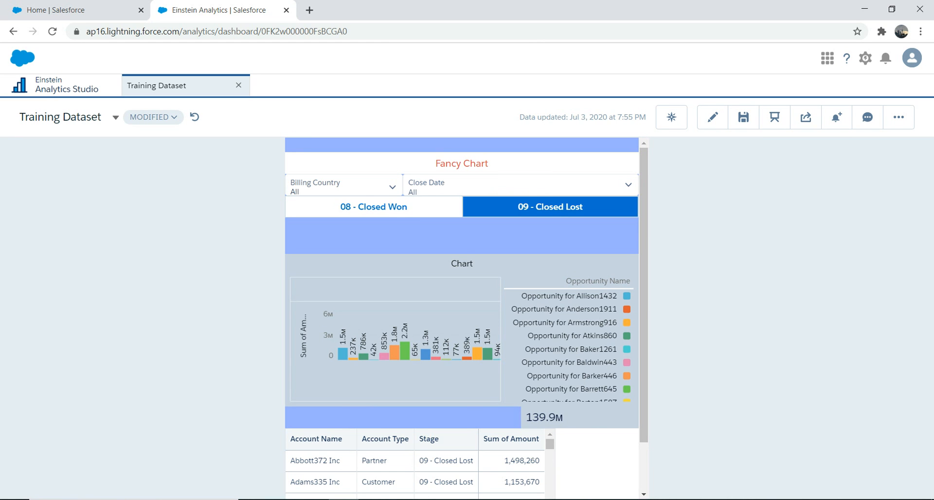
pyautogui.click(341, 187)
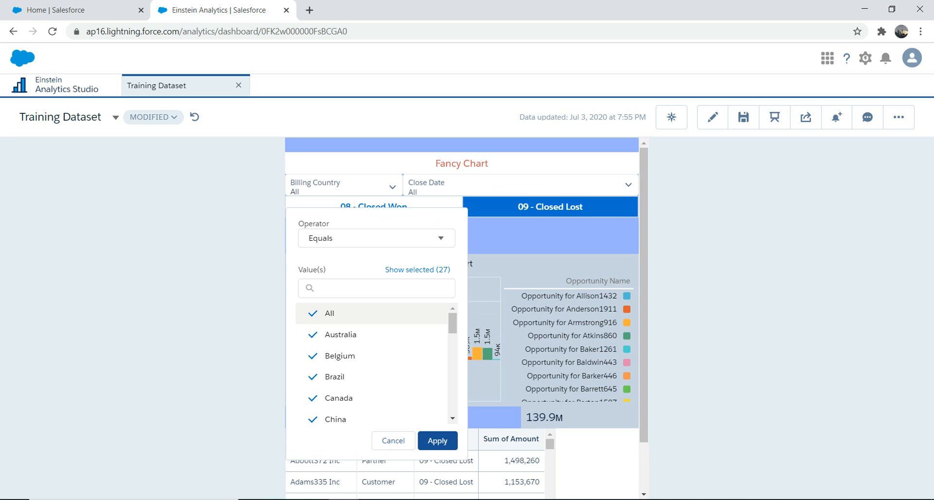
pyautogui.click(330, 314)
pyautogui.moveTo(452, 323); pyautogui.dragTo(452, 404)
pyautogui.click(354, 413)
pyautogui.click(437, 440)
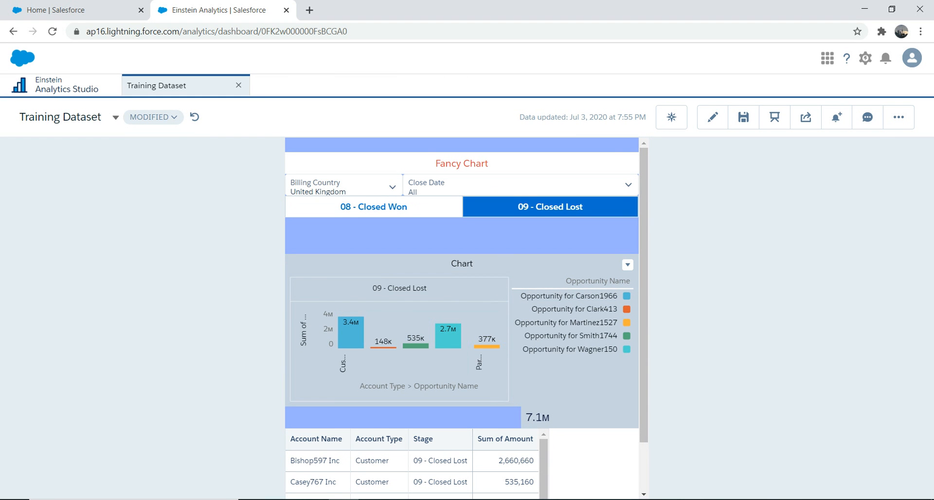
# Check the filtered table rows, and set the Billing Country filter back to all countries.
pyautogui.scroll(-1, 462, 316)
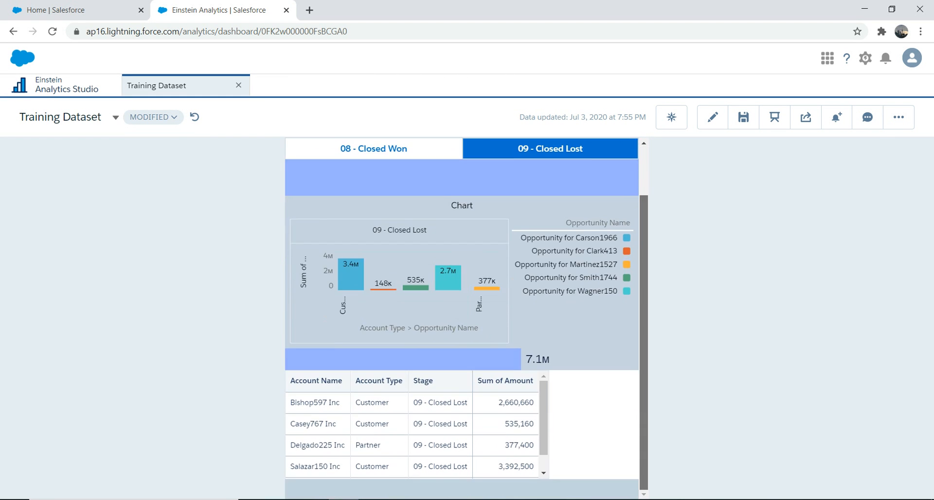
pyautogui.scroll(-1, 414, 428)
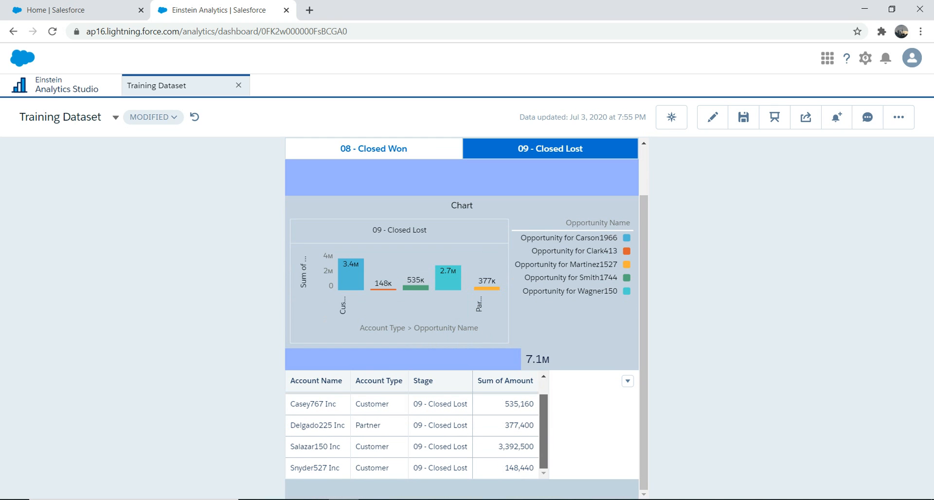
pyautogui.scroll(1, 413, 427)
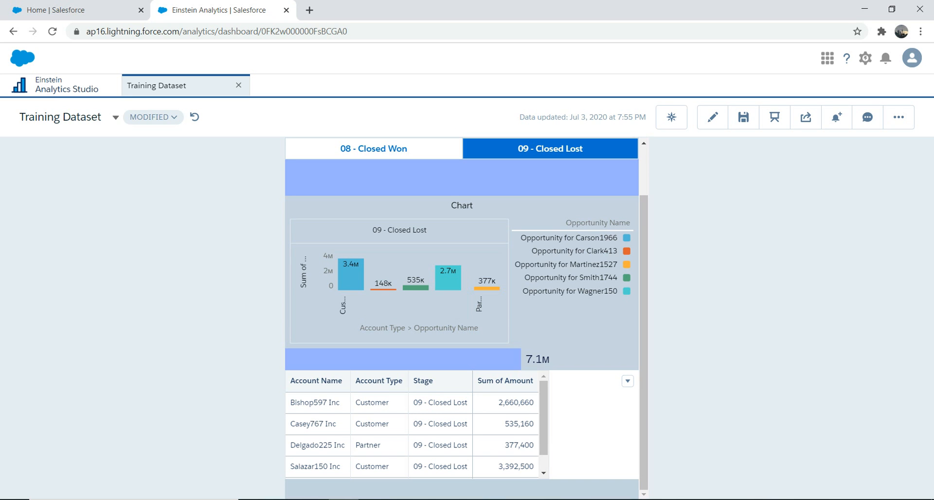
pyautogui.scroll(1, 506, 423)
pyautogui.scroll(1, 462, 316)
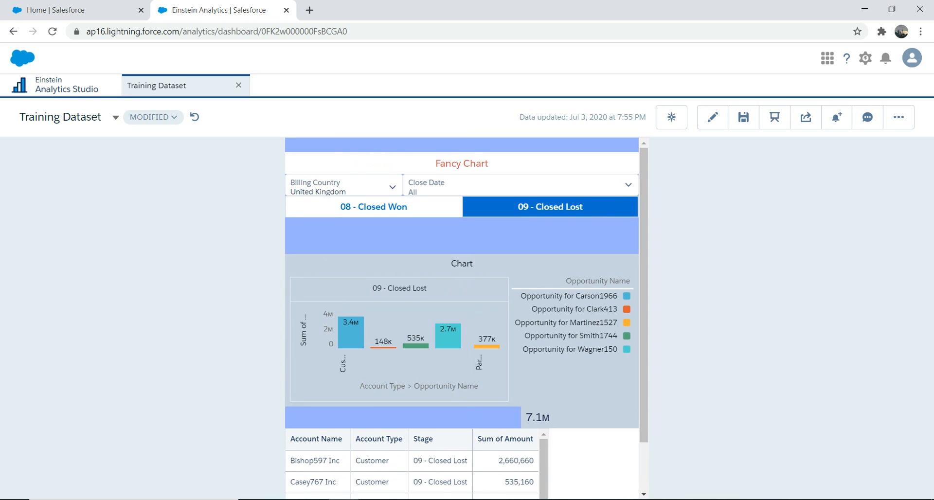
pyautogui.click(392, 187)
pyautogui.click(329, 312)
pyautogui.click(437, 440)
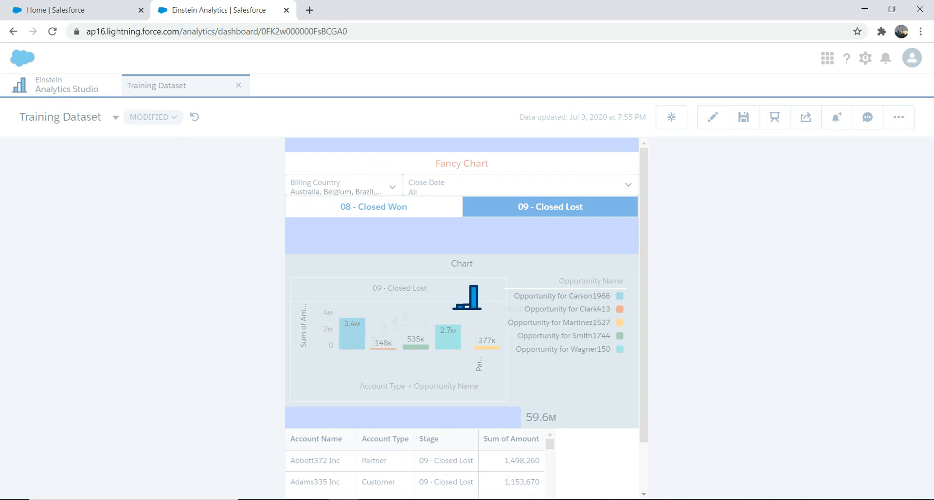
pyautogui.scroll(-2, 462, 316)
pyautogui.moveTo(549, 386)
pyautogui.mouseDown()
pyautogui.moveTo(549, 464)
pyautogui.moveTo(550, 386)
pyautogui.mouseUp()
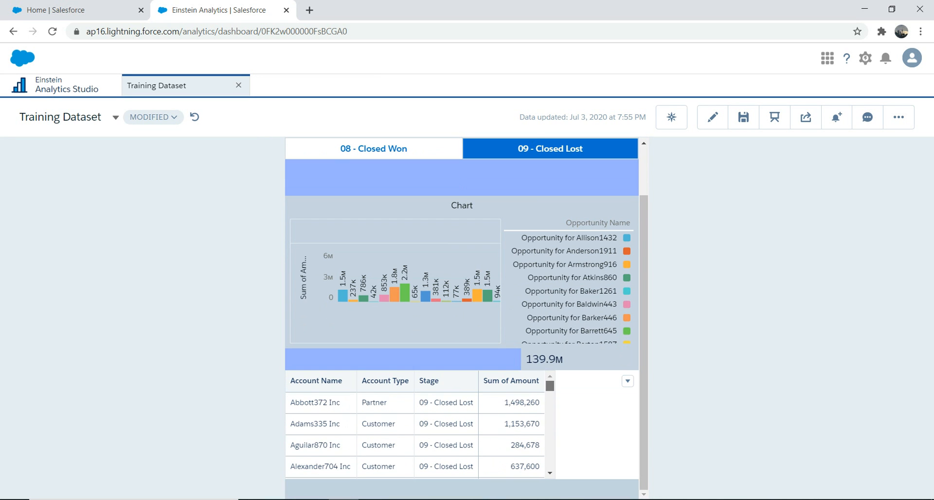
pyautogui.scroll(1, 462, 316)
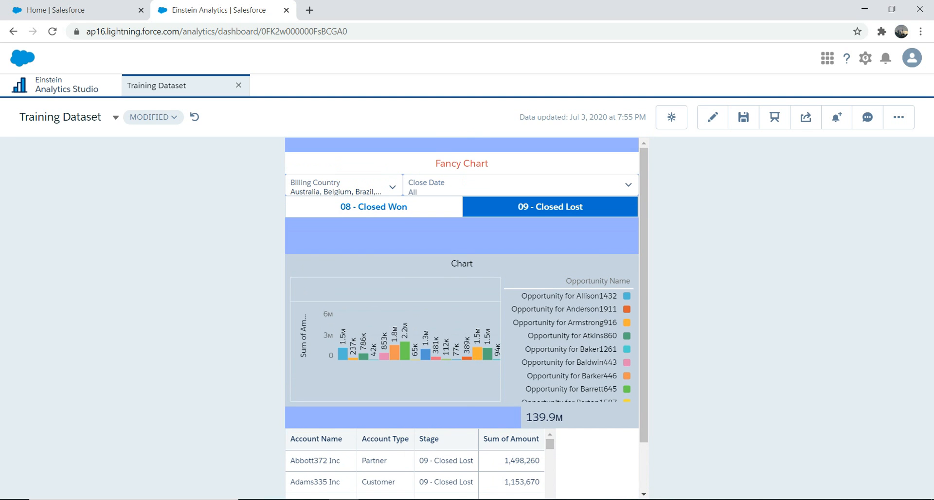
# Restrict the Billing Country filter to Australia only.
pyautogui.click(340, 187)
pyautogui.click(335, 313)
pyautogui.click(341, 334)
pyautogui.click(437, 440)
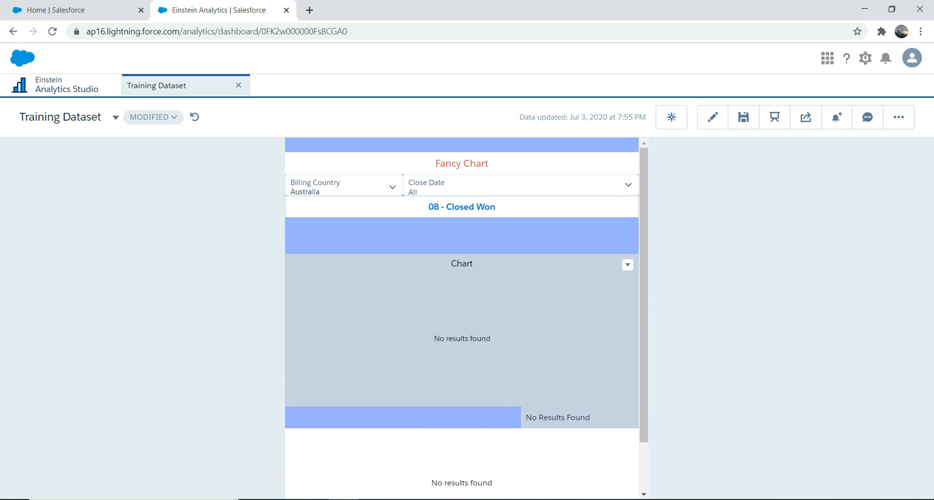
# Change the Billing Country filter from Australia to USA and check the chart, total and table.
pyautogui.click(340, 187)
pyautogui.click(341, 335)
pyautogui.moveTo(452, 324); pyautogui.dragTo(452, 406)
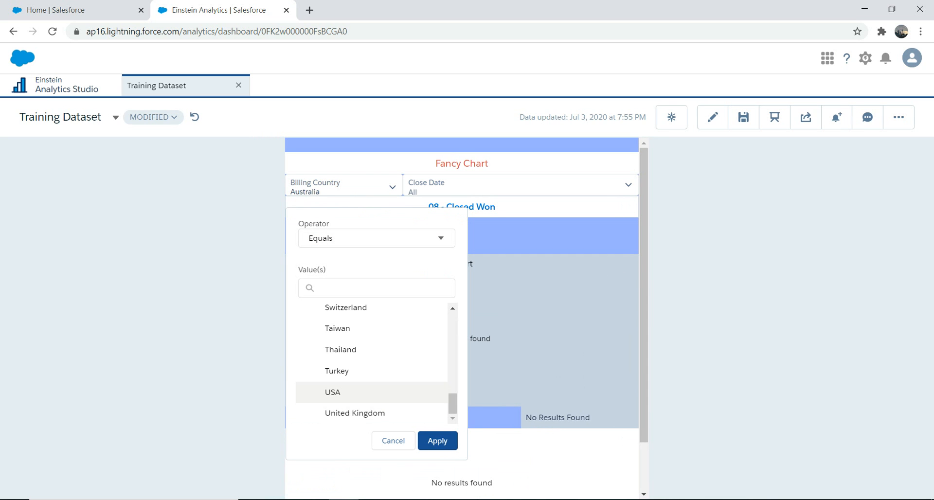
pyautogui.click(340, 392)
pyautogui.click(437, 441)
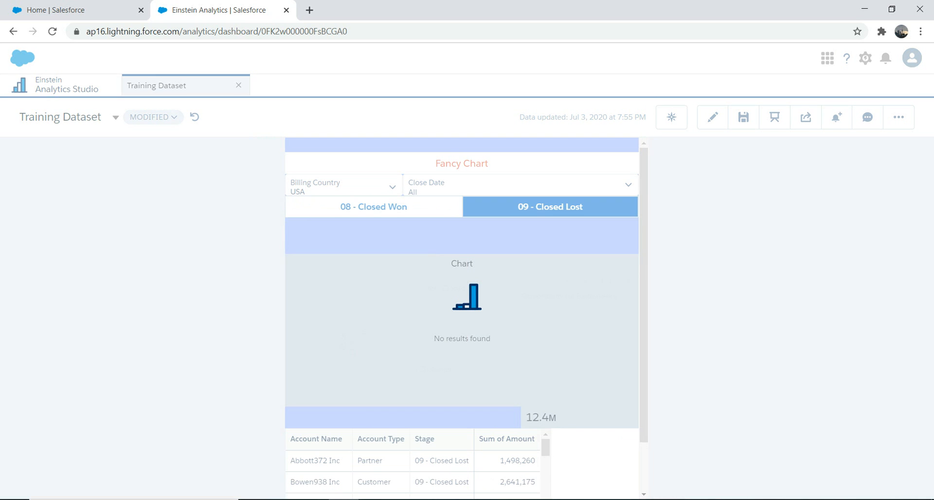
pyautogui.scroll(-1, 466, 316)
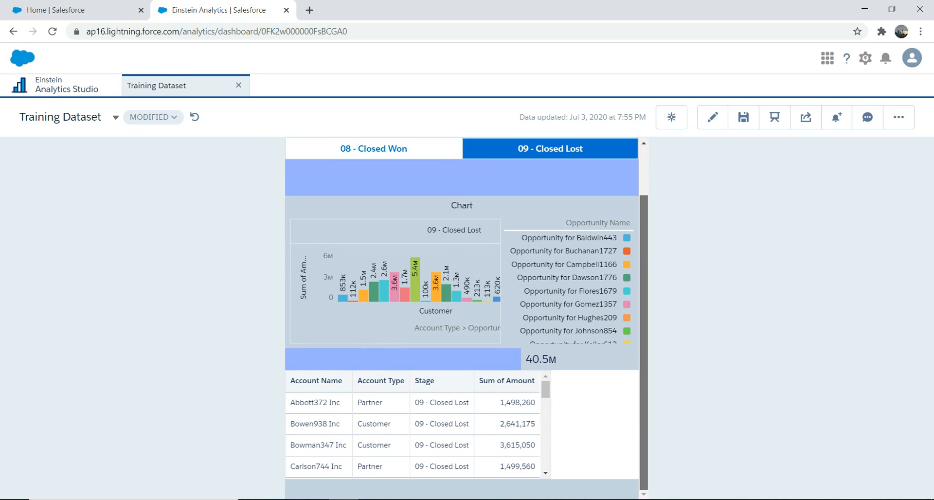
pyautogui.moveTo(545, 389)
pyautogui.mouseDown()
pyautogui.moveTo(545, 461)
pyautogui.moveTo(545, 385)
pyautogui.mouseUp()
pyautogui.moveTo(547, 360)
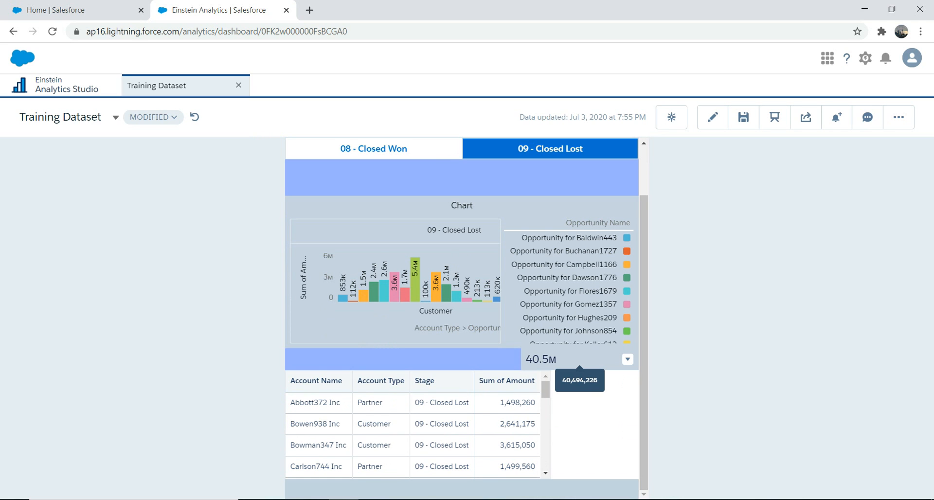